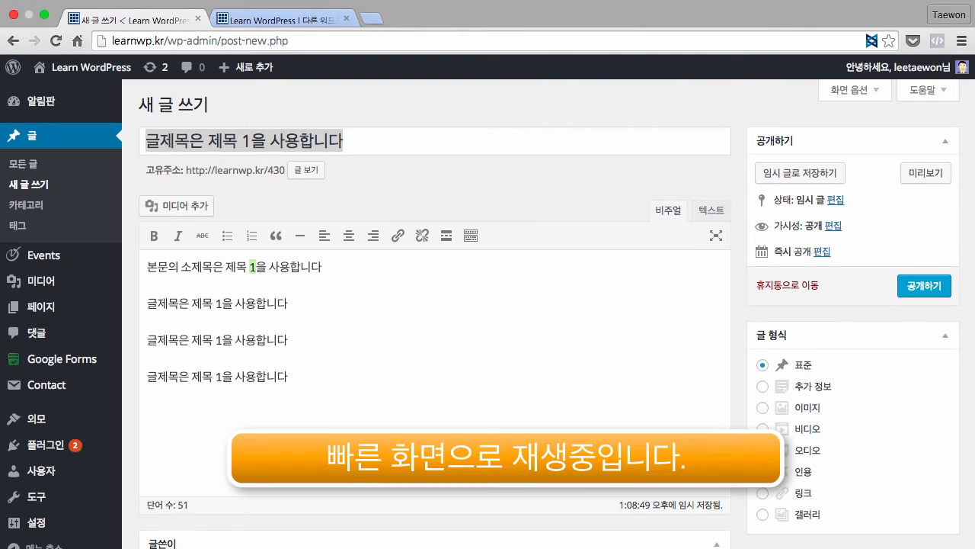
Change the first body line to say "제목 2를" and replace the second line with "2단계 제목은 제목3을 사용합니다."
{"action": "type", "text": "2를"}
{"action": "key", "text": "Down"}
{"action": "type", "text": "2단계 제목은 제목3으"}
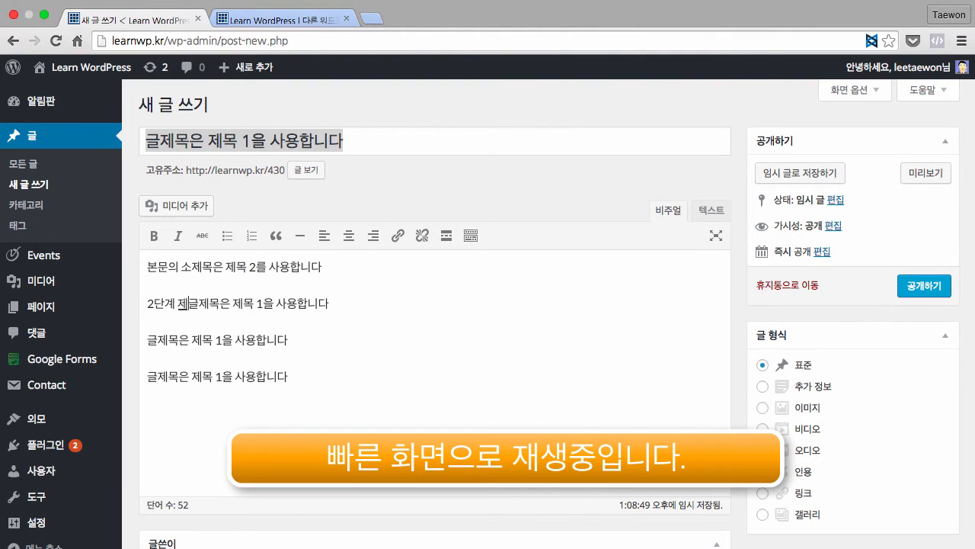
{"action": "type", "text": "ㄹ 사용합니다."}
{"action": "key", "text": "super+shift+Right"}
{"action": "key", "text": "BackSpace"}
Reword the third body line as "3단계 제목은 제목 4를 사용합니다" and add the space in "제목 3을" in the second line
{"action": "left_click", "coordinate": [150, 341]}
{"action": "type", "text": "3ㄷ"}
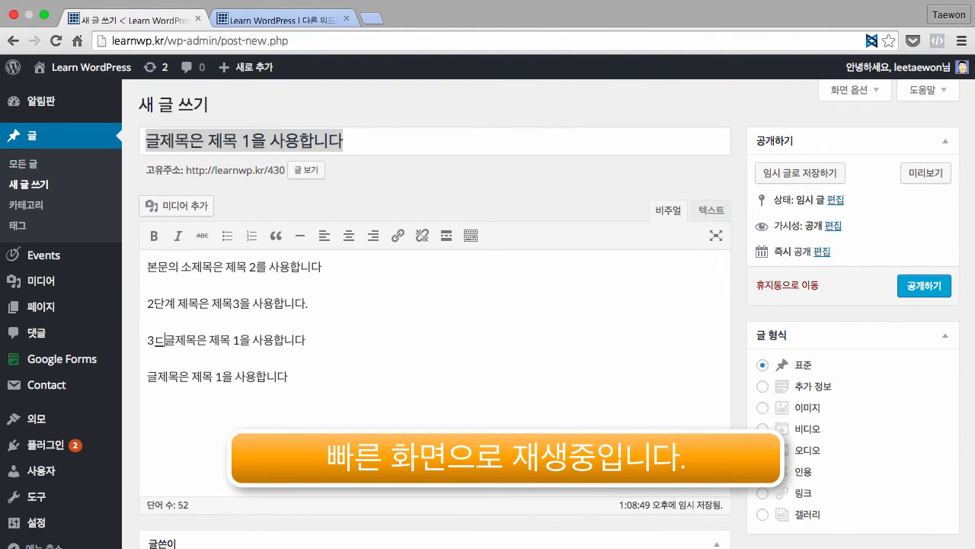
{"action": "type", "text": "ㅏㄴ계 제목은"}
{"action": "key", "text": "shift+Right"}
{"action": "key", "text": "shift+Right"}
{"action": "key", "text": "shift+Right"}
{"action": "key", "text": "shift+Right"}
{"action": "key", "text": "shift+Right"}
{"action": "key", "text": "BackSpace"}
{"action": "key", "text": "Right"}
{"action": "key", "text": "Right"}
{"action": "key", "text": "Right"}
{"action": "key", "text": "shift+Right"}
{"action": "key", "text": "shift+Right"}
{"action": "type", "text": "4ㅡㄹㄹ"}
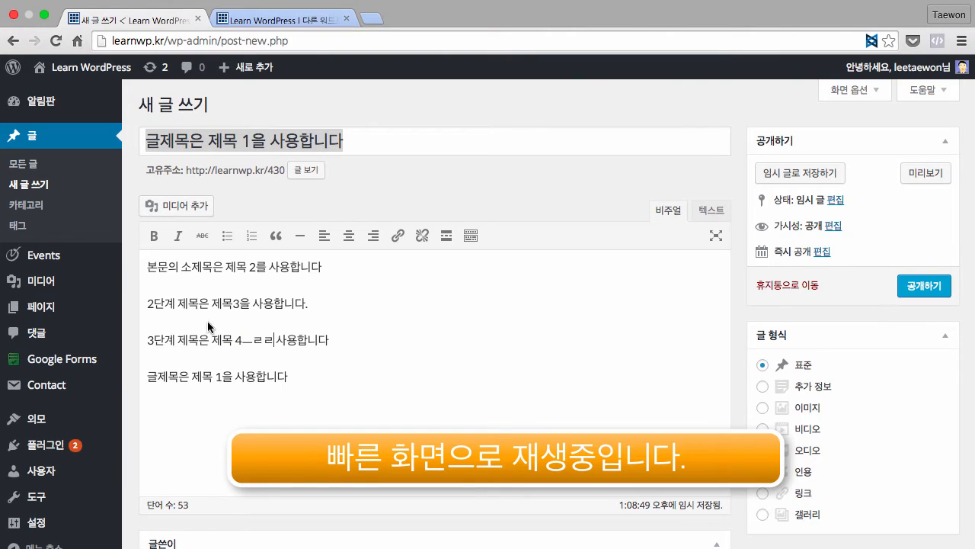
{"action": "key", "text": "BackSpace"}
{"action": "key", "text": "BackSpace"}
{"action": "key", "text": "BackSpace"}
{"action": "type", "text": "를"}
{"action": "left_click", "coordinate": [233, 304]}
Replace the fourth body line with "본문에는 p태그가 사용됩니다."
{"action": "left_click", "coordinate": [148, 377]}
{"action": "type", "text": "본문에는 ㅔㅔ"}
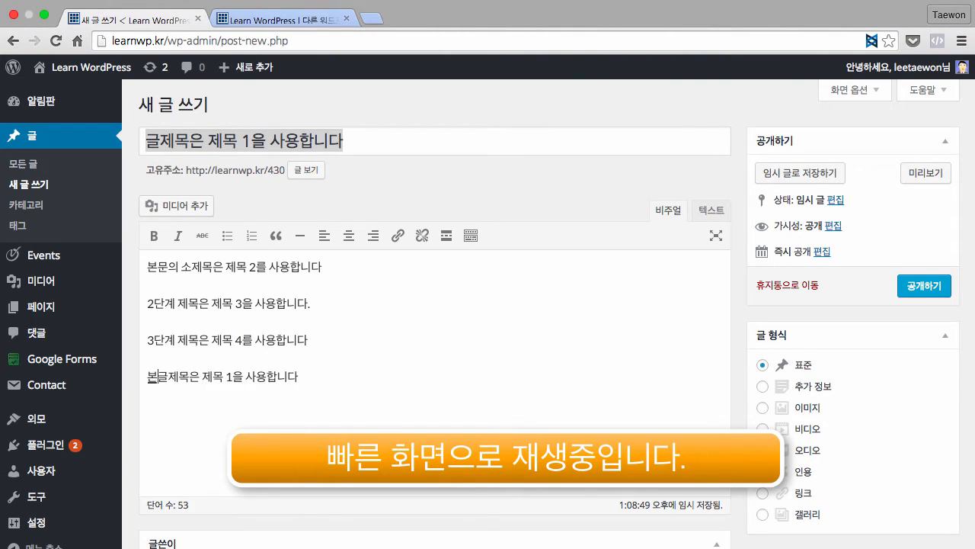
{"action": "key", "text": "BackSpace"}
{"action": "type", "text": "p트ㅔ"}
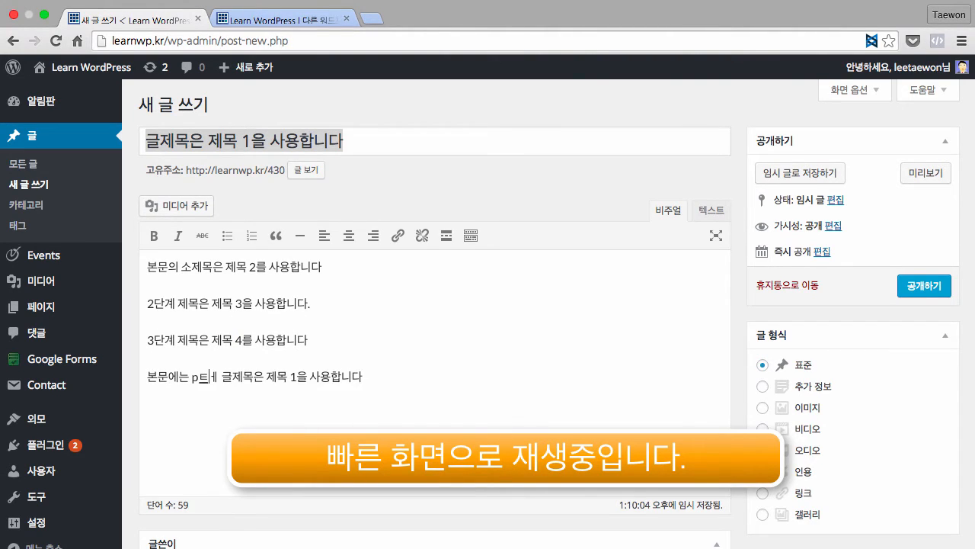
{"action": "left_click_drag", "start_coordinate": [200, 377], "coordinate": [361, 394]}
{"action": "type", "text": "태그가 사용됩니다."}
{"action": "left_click", "coordinate": [447, 193]}
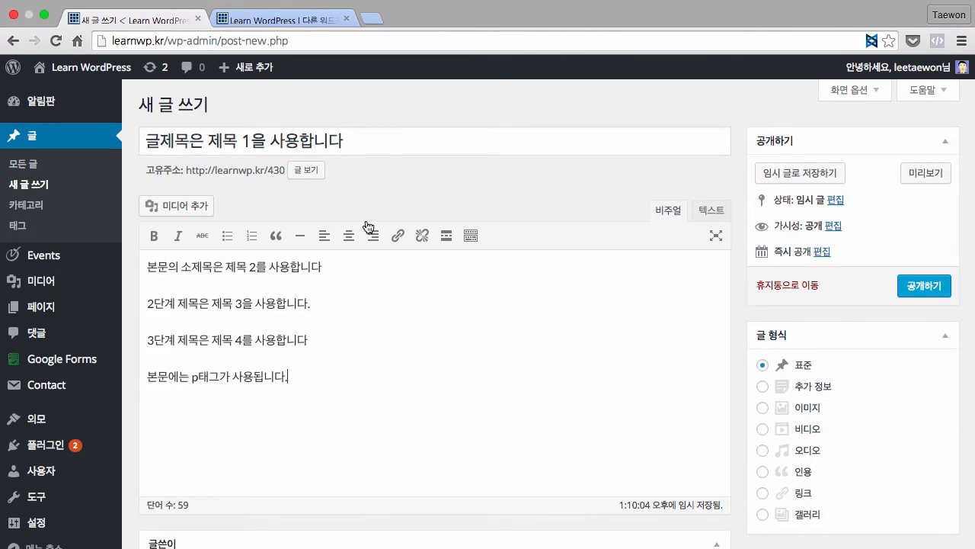
Show the editor's additional formatting row and format the first body line as 제목 2
{"action": "left_click", "coordinate": [161, 269]}
{"action": "left_click", "coordinate": [470, 236]}
{"action": "left_click", "coordinate": [217, 260]}
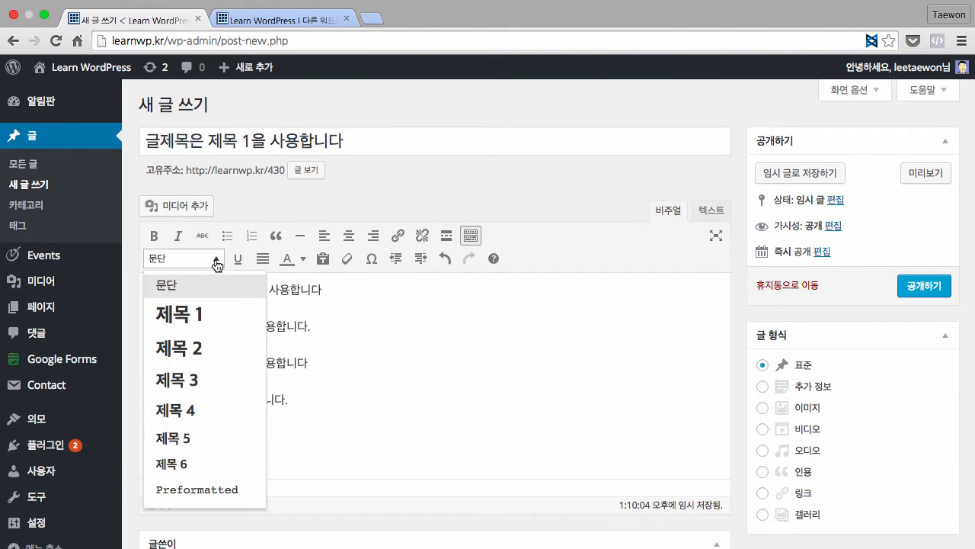
{"action": "left_click", "coordinate": [175, 348]}
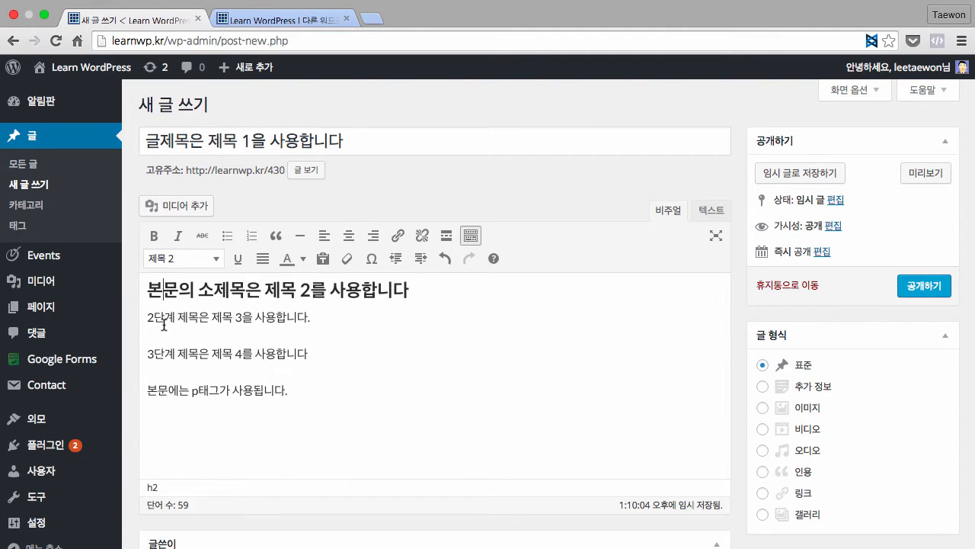
Format the "2단계" line as 제목 3 and the "3단계" line as 제목 4
{"action": "left_click", "coordinate": [155, 318]}
{"action": "left_click", "coordinate": [190, 259]}
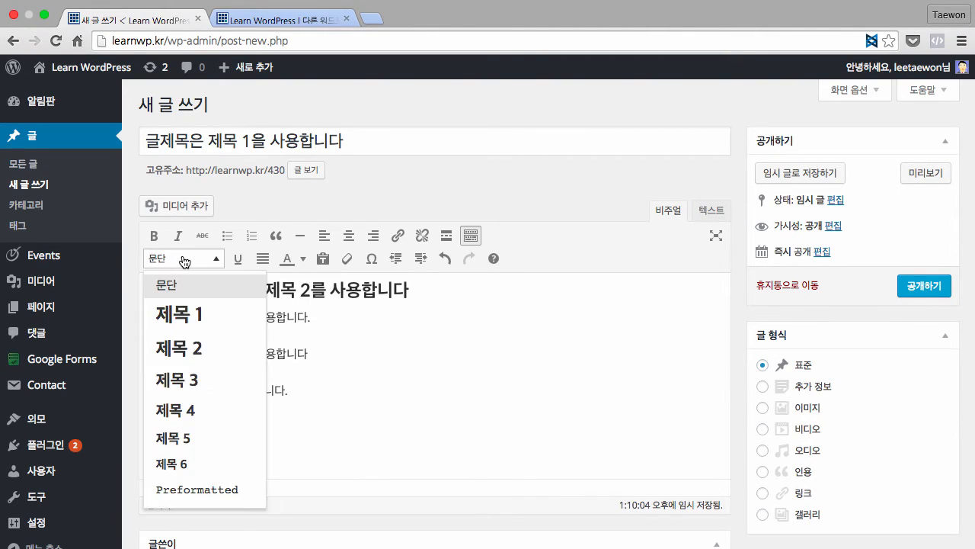
{"action": "left_click", "coordinate": [176, 380]}
{"action": "left_click", "coordinate": [162, 364]}
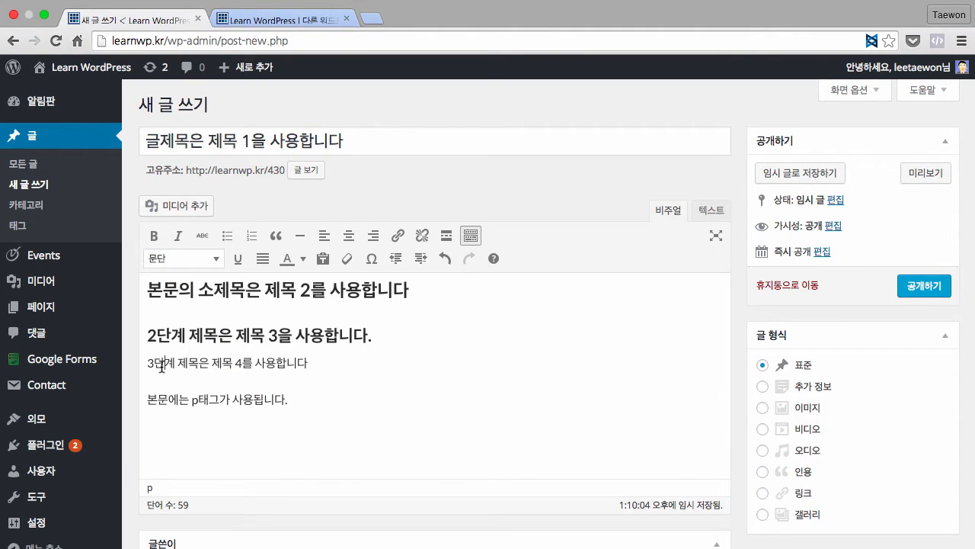
{"action": "left_click", "coordinate": [191, 263]}
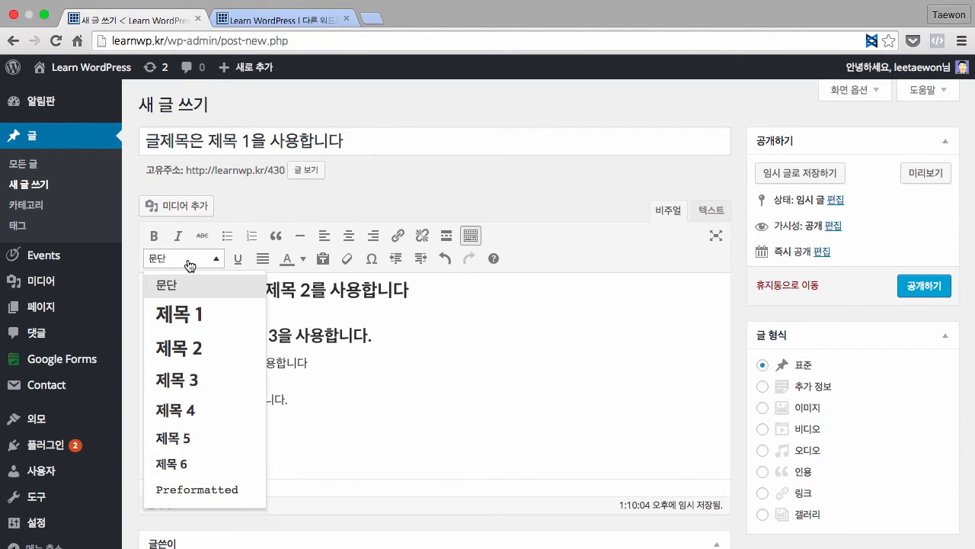
{"action": "left_click", "coordinate": [186, 414]}
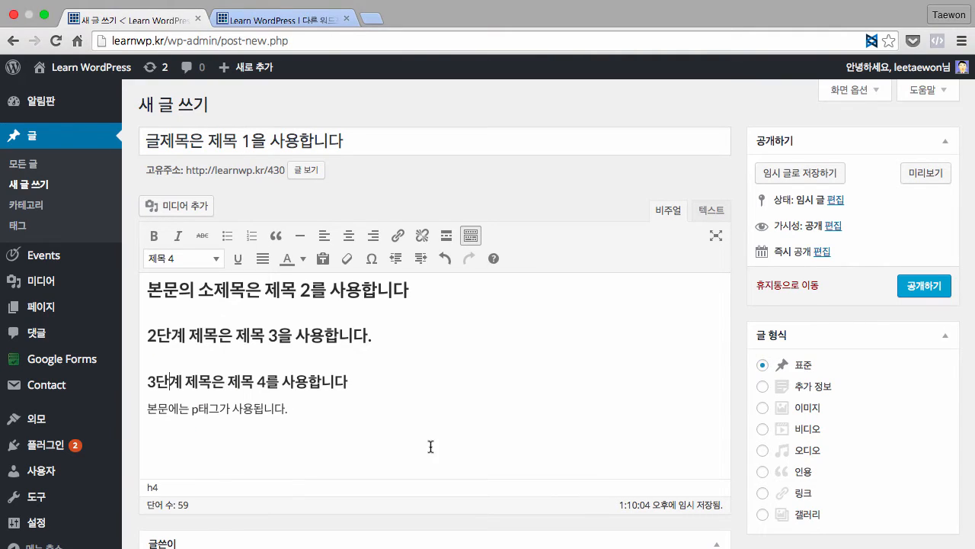
Publish the post and view it on the site
{"action": "left_click", "coordinate": [922, 289]}
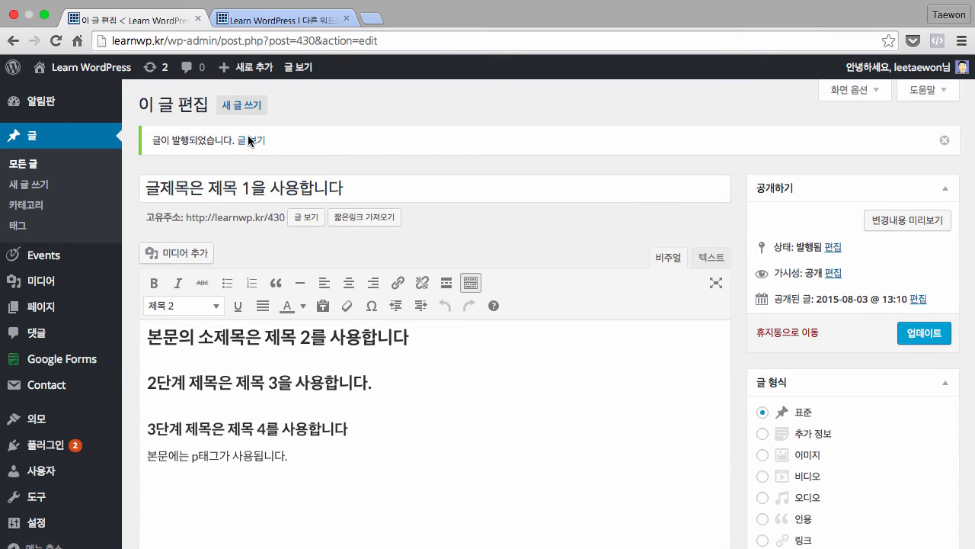
{"action": "left_click", "coordinate": [248, 138]}
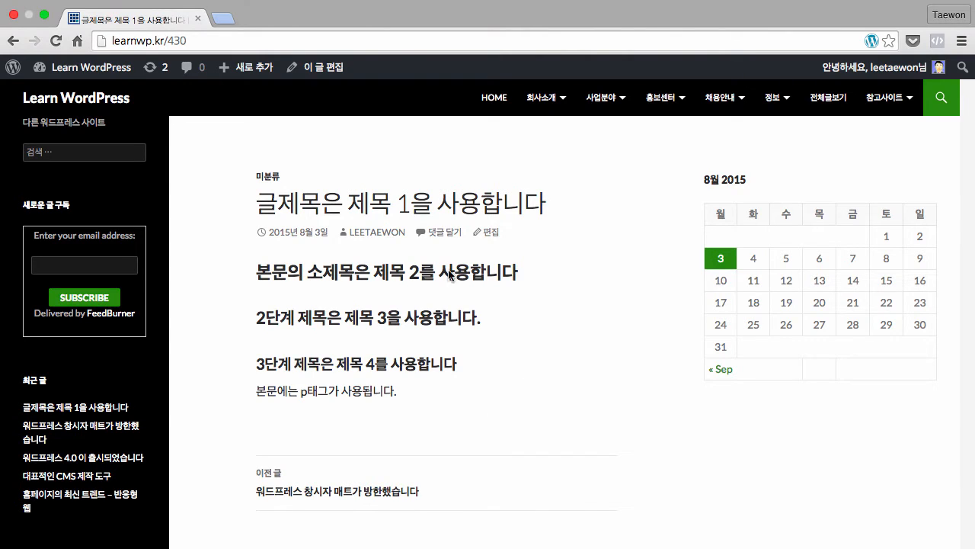
Inspect the HTML elements of the post title and the first subheading, and examine the subheading's CSS rules
{"action": "right_click", "coordinate": [370, 202]}
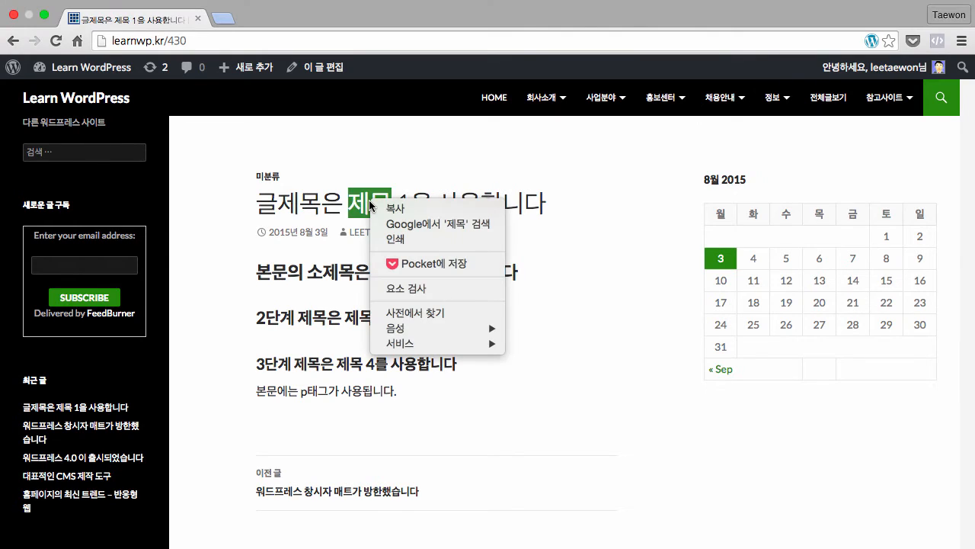
{"action": "left_click", "coordinate": [400, 288]}
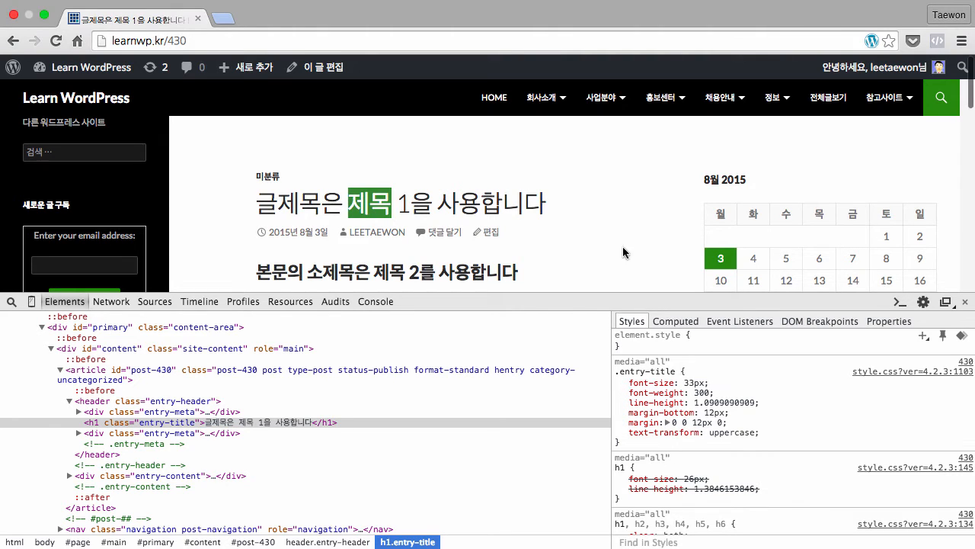
{"action": "scroll", "coordinate": [585, 249], "scroll_direction": "down", "scroll_amount": 2}
{"action": "double_click", "coordinate": [392, 206]}
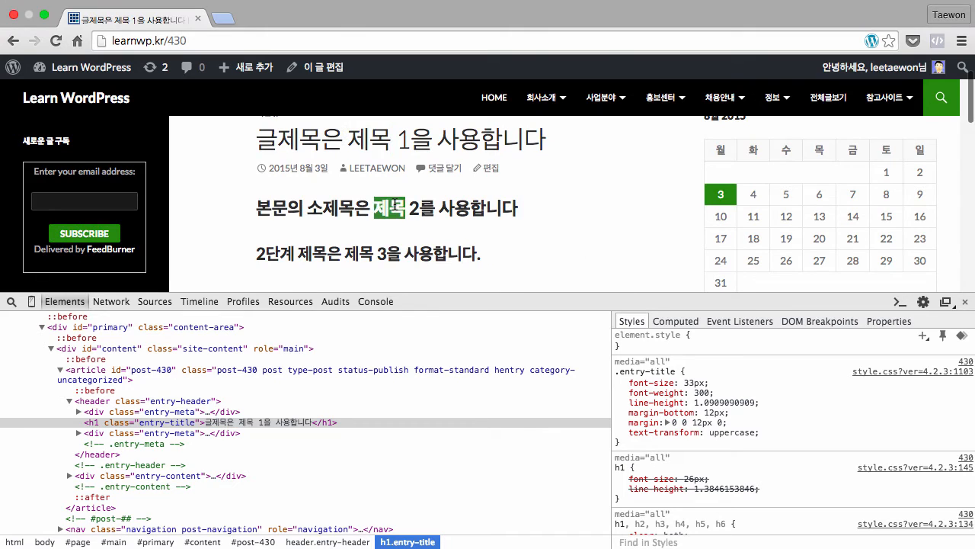
{"action": "right_click", "coordinate": [395, 206]}
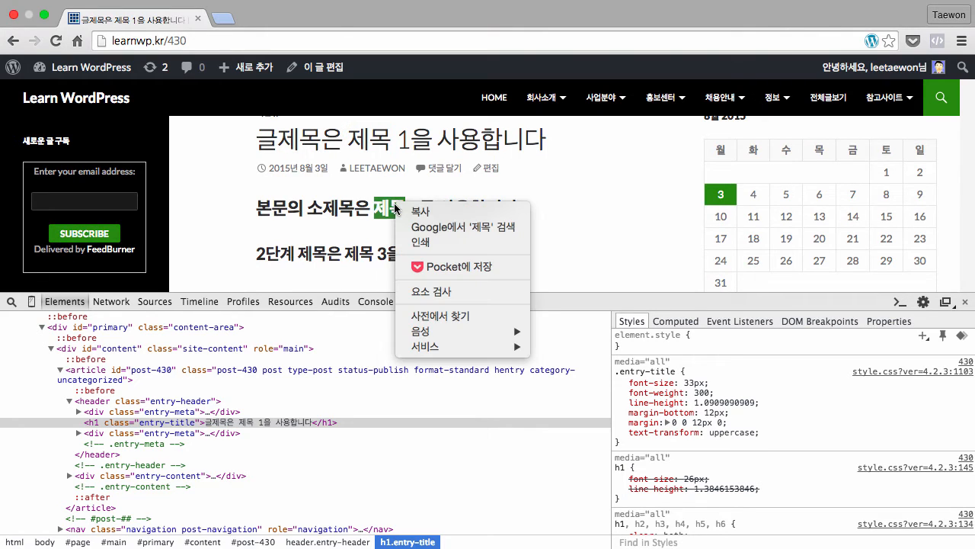
{"action": "left_click", "coordinate": [419, 293]}
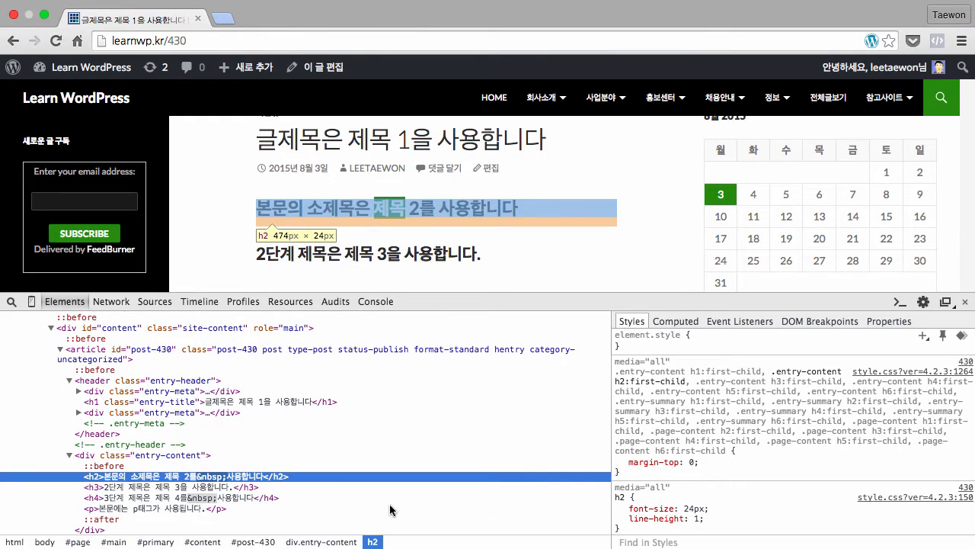
{"action": "scroll", "coordinate": [837, 477], "scroll_direction": "down", "scroll_amount": 3}
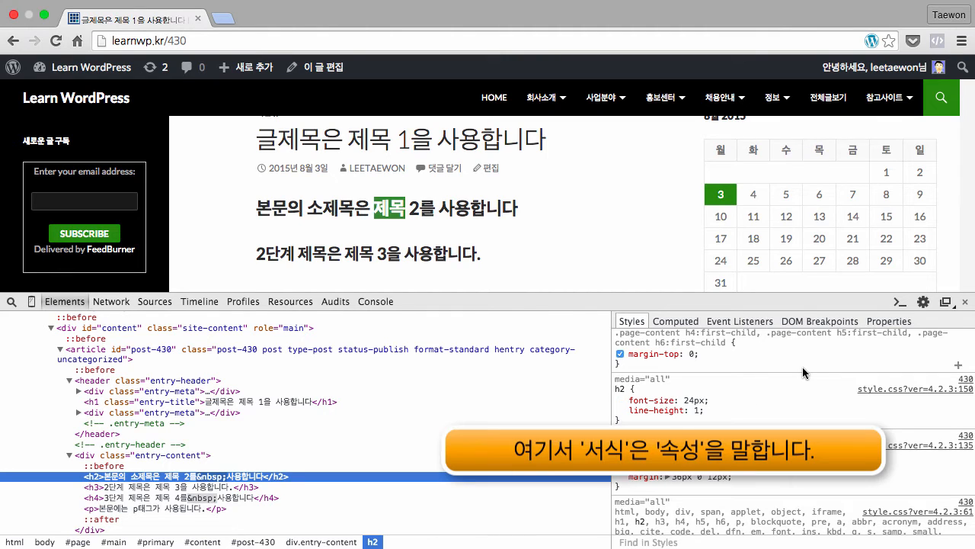
{"action": "left_click", "coordinate": [965, 301]}
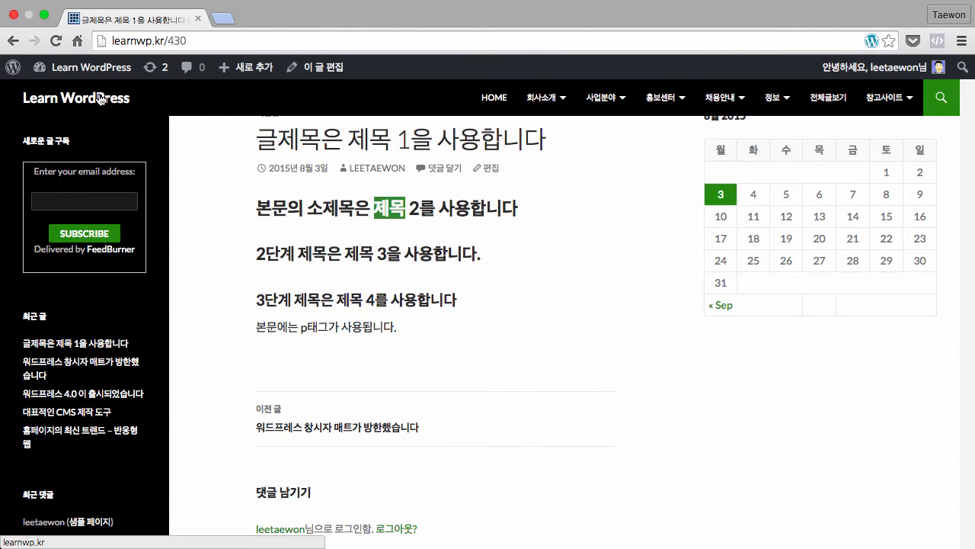
Return to the admin dashboard and open the theme editor on Twenty Fourteen's style.css
{"action": "mouse_move", "coordinate": [83, 73]}
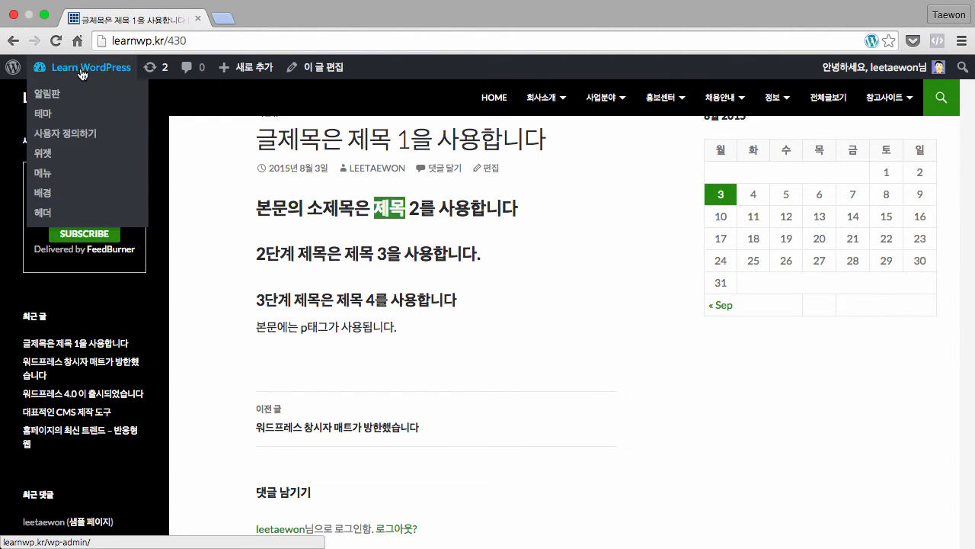
{"action": "left_click", "coordinate": [56, 95]}
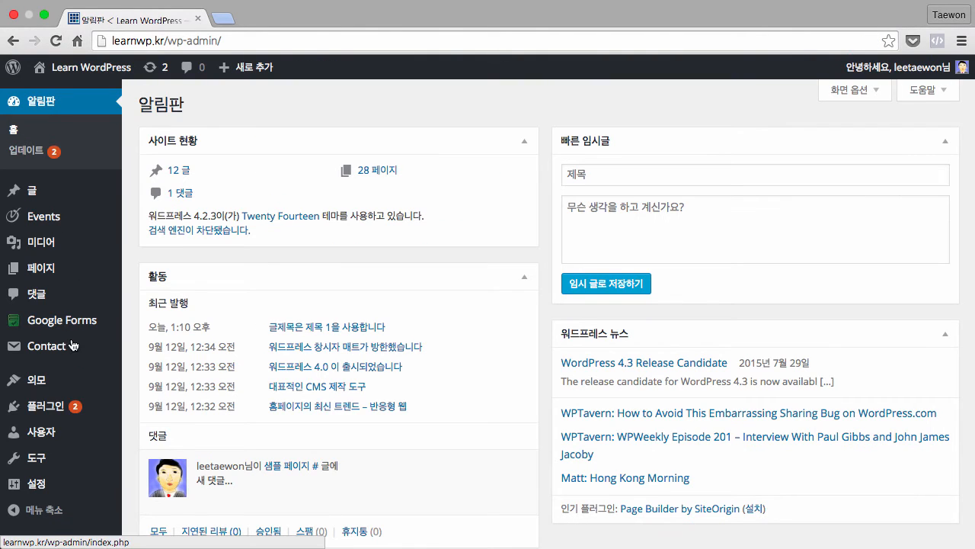
{"action": "mouse_move", "coordinate": [72, 381]}
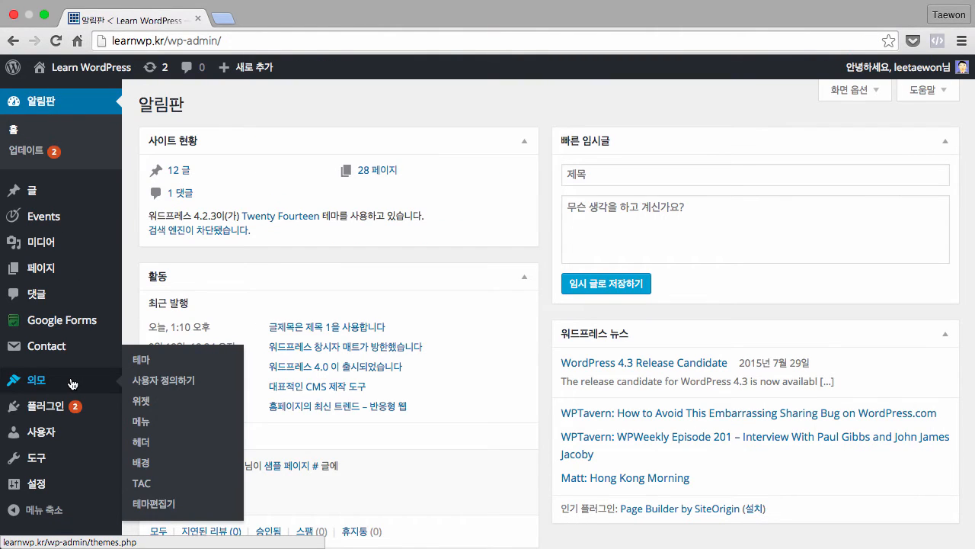
{"action": "left_click", "coordinate": [165, 505]}
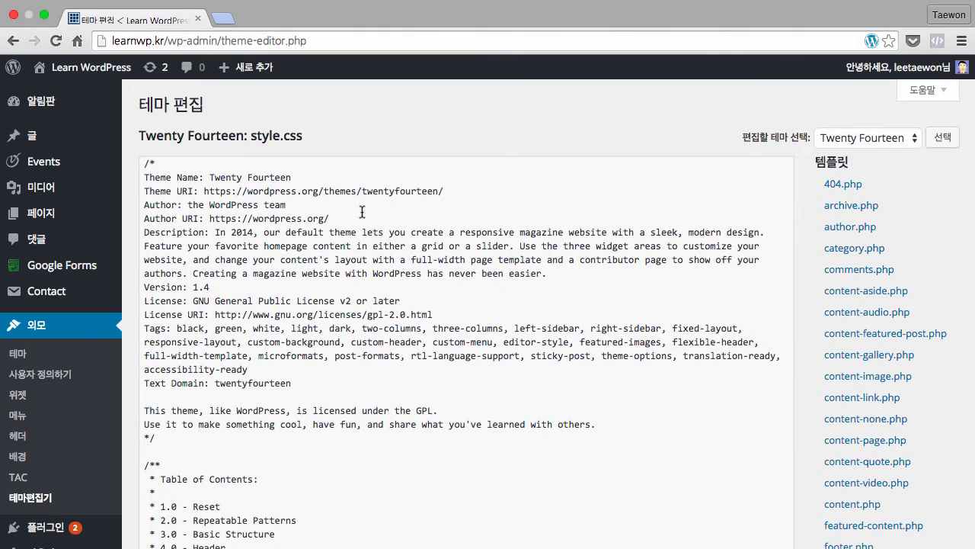
Search the style.css code for "h2" and advance to the second match
{"action": "scroll", "coordinate": [392, 299], "scroll_direction": "down", "scroll_amount": 3}
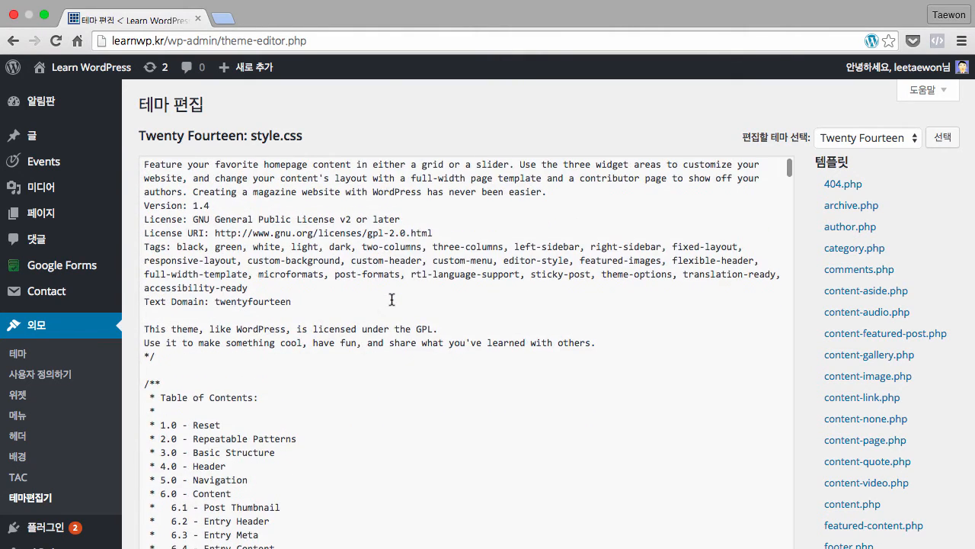
{"action": "left_click", "coordinate": [391, 300]}
{"action": "key", "text": "super+f"}
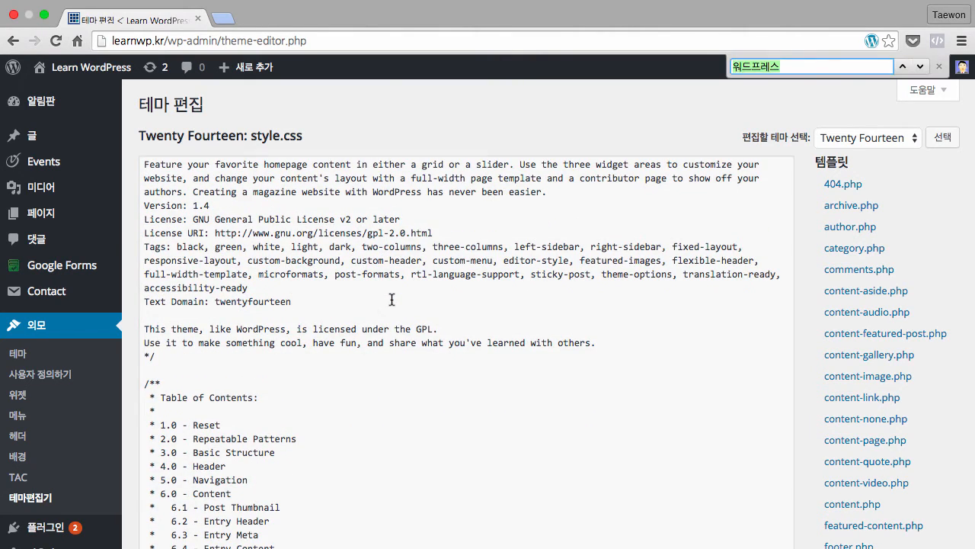
{"action": "key", "text": "BackSpace"}
{"action": "type", "text": "h2"}
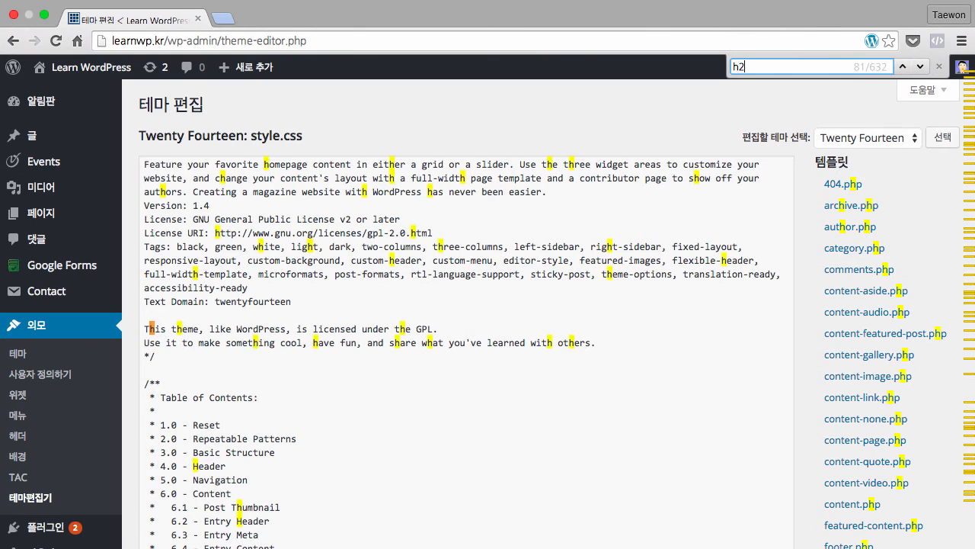
{"action": "scroll", "coordinate": [318, 440], "scroll_direction": "down", "scroll_amount": 2}
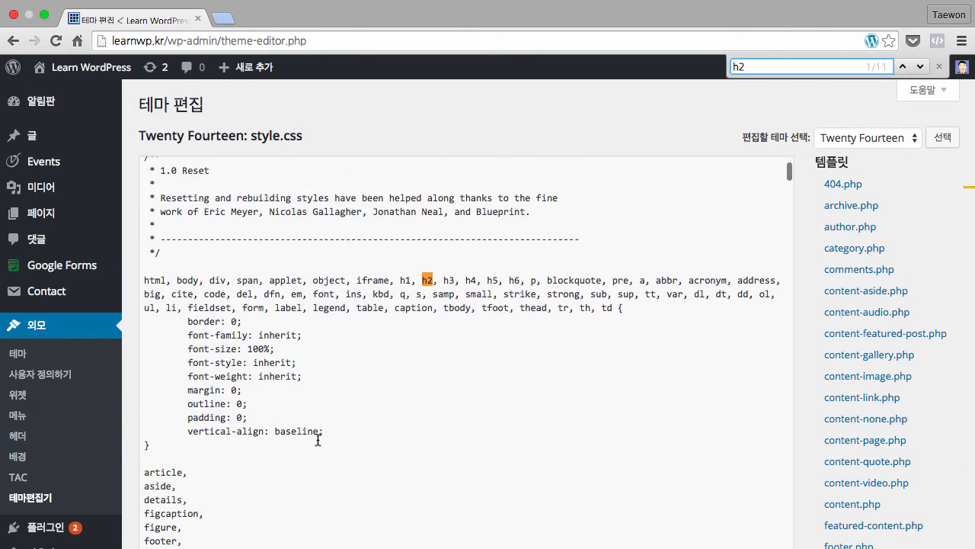
{"action": "key", "text": "Return"}
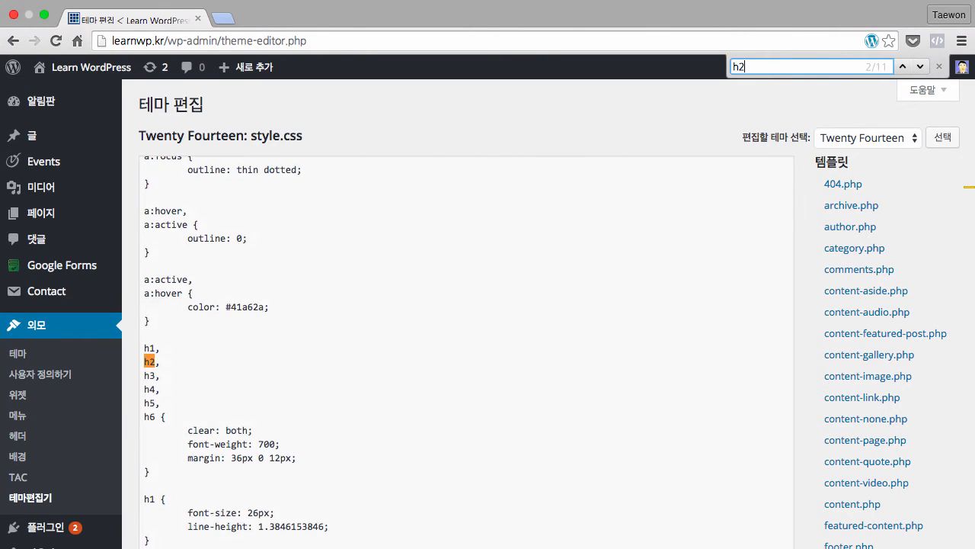
Copy the individual h1 through h4 rules from the stylesheet, closing the page search
{"action": "scroll", "coordinate": [466, 350], "scroll_direction": "down", "scroll_amount": 3}
{"action": "scroll", "coordinate": [322, 414], "scroll_direction": "down", "scroll_amount": 4}
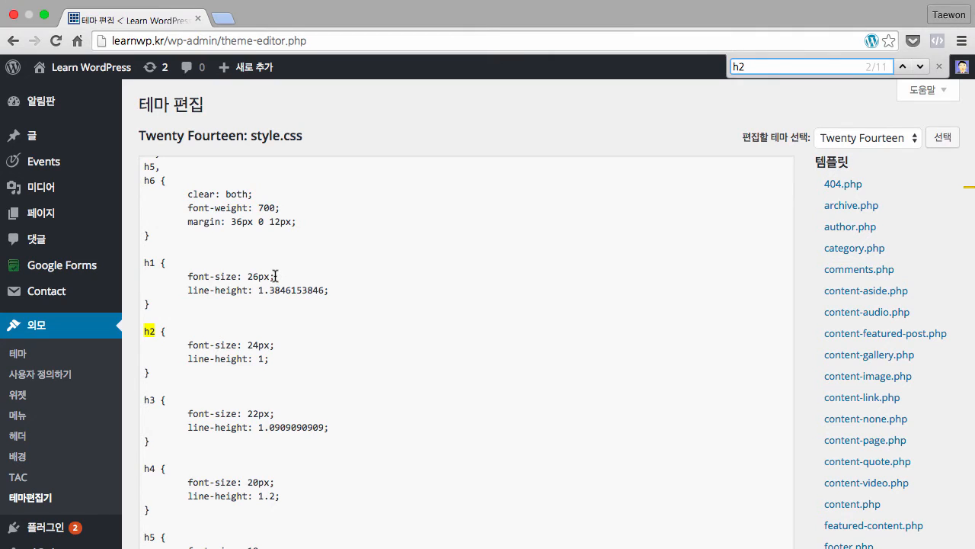
{"action": "scroll", "coordinate": [275, 276], "scroll_direction": "up", "scroll_amount": 3}
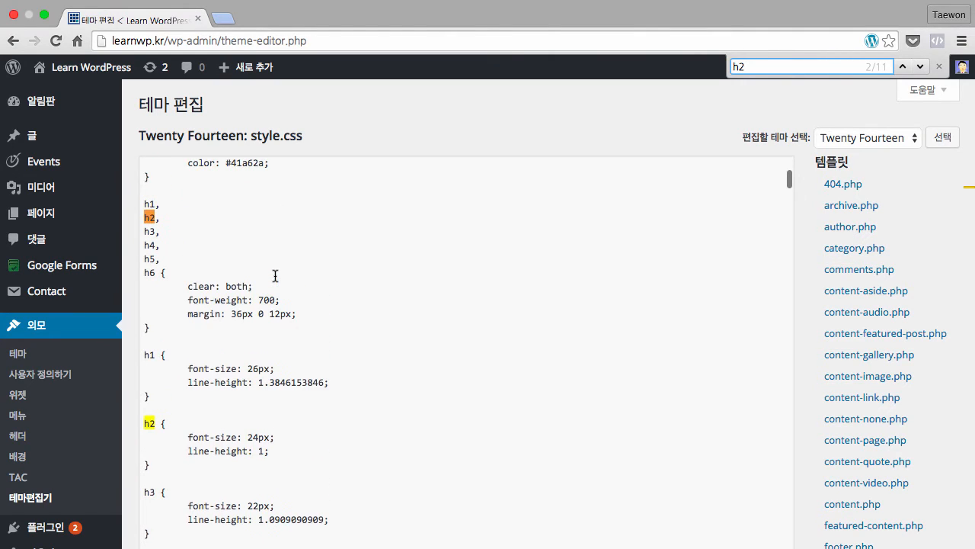
{"action": "scroll", "coordinate": [292, 361], "scroll_direction": "down", "scroll_amount": 1}
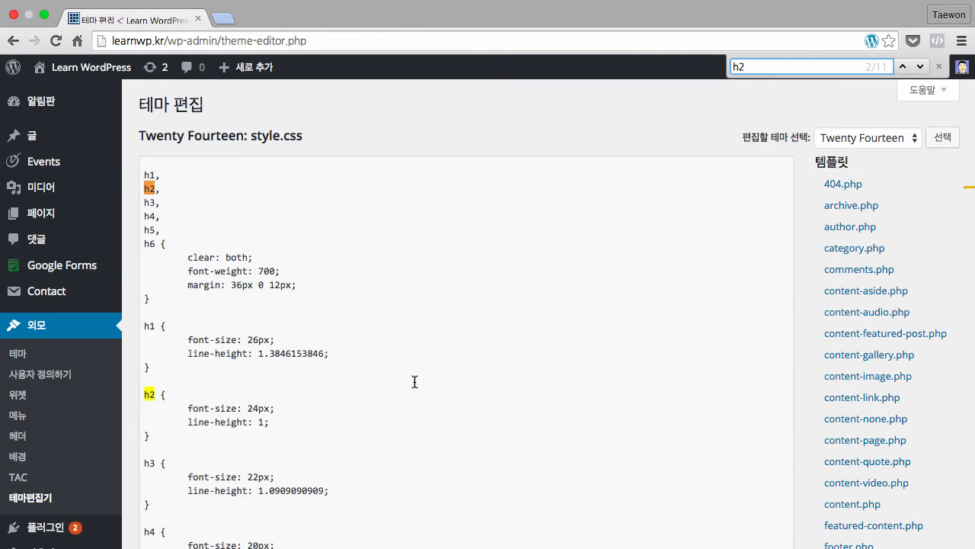
{"action": "key", "text": "Escape"}
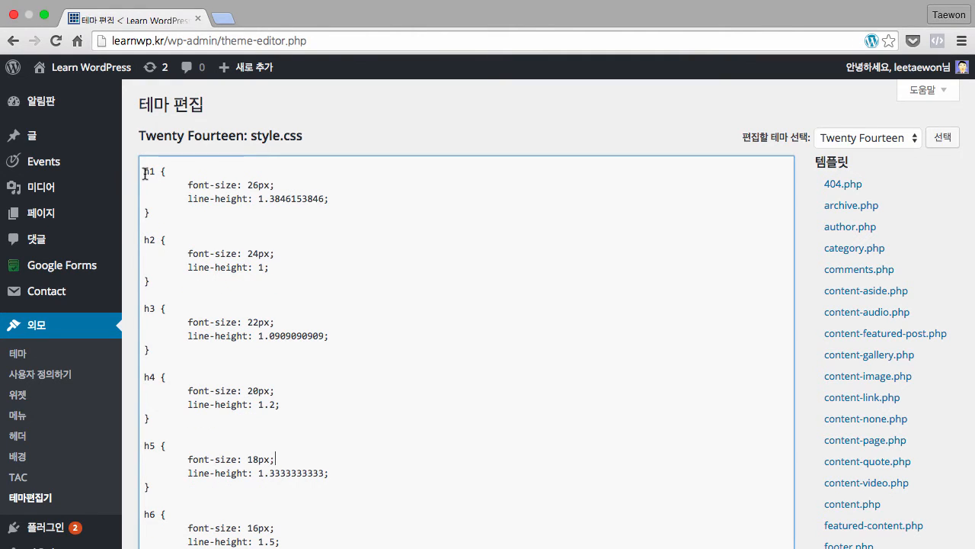
{"action": "left_click", "coordinate": [153, 422], "text": "shift"}
{"action": "key", "text": "super+c"}
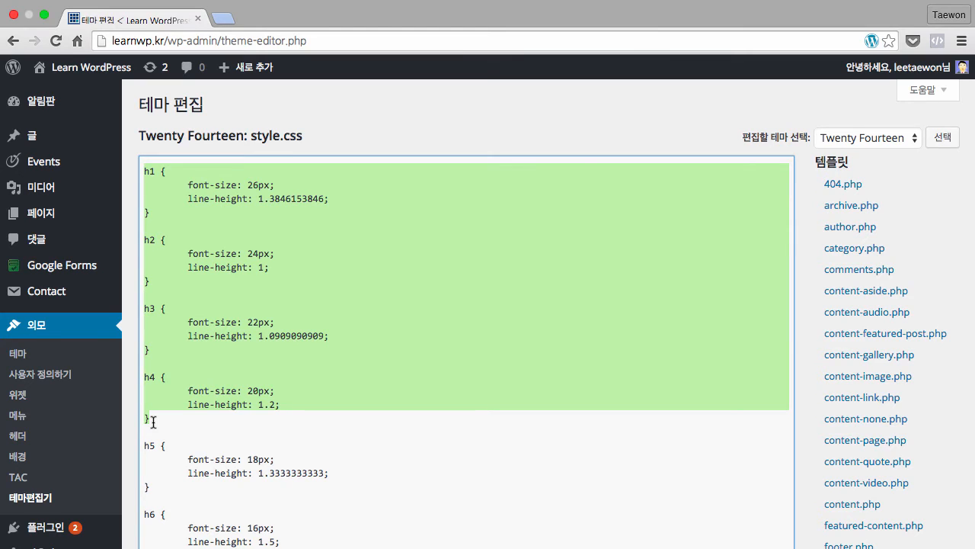
Go to the installed themes and activate the Avada theme
{"action": "left_click", "coordinate": [19, 355]}
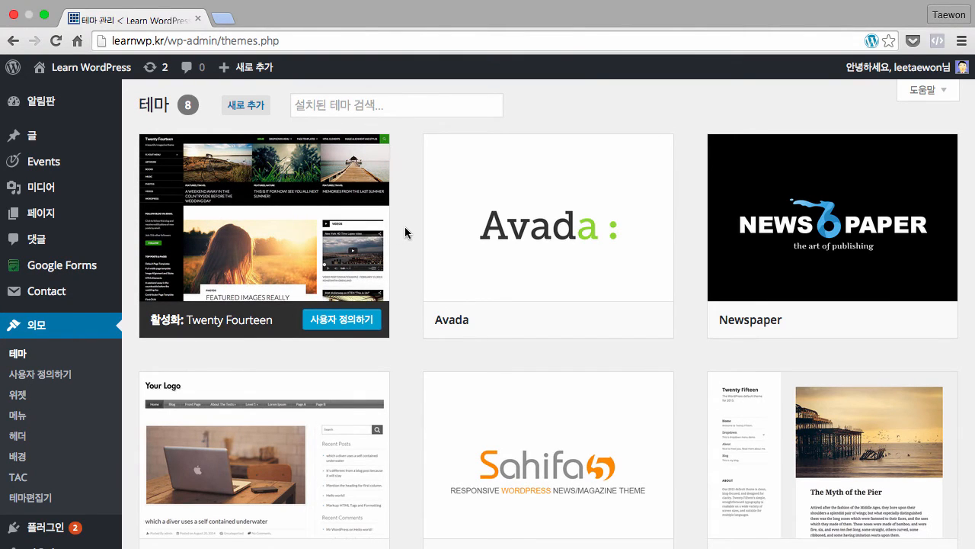
{"action": "mouse_move", "coordinate": [500, 224]}
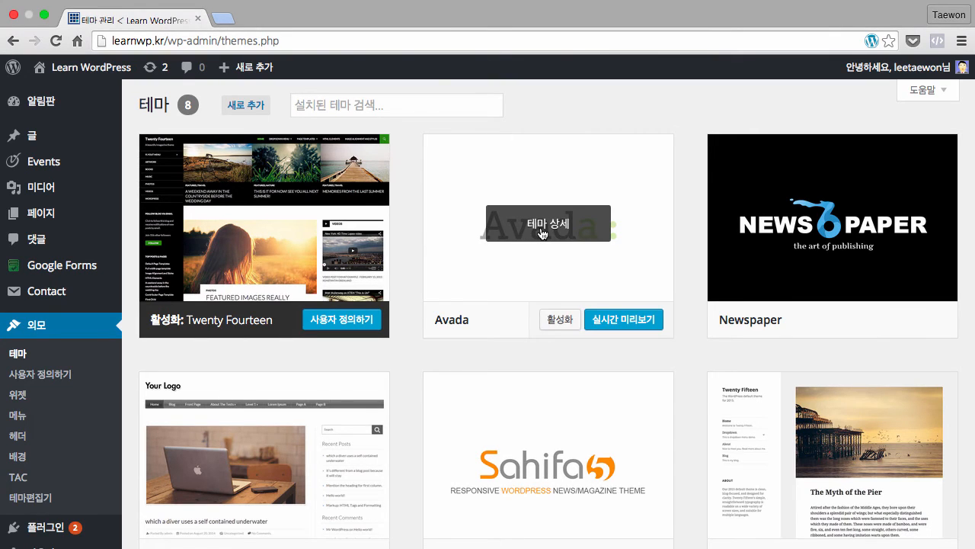
{"action": "left_click", "coordinate": [561, 320]}
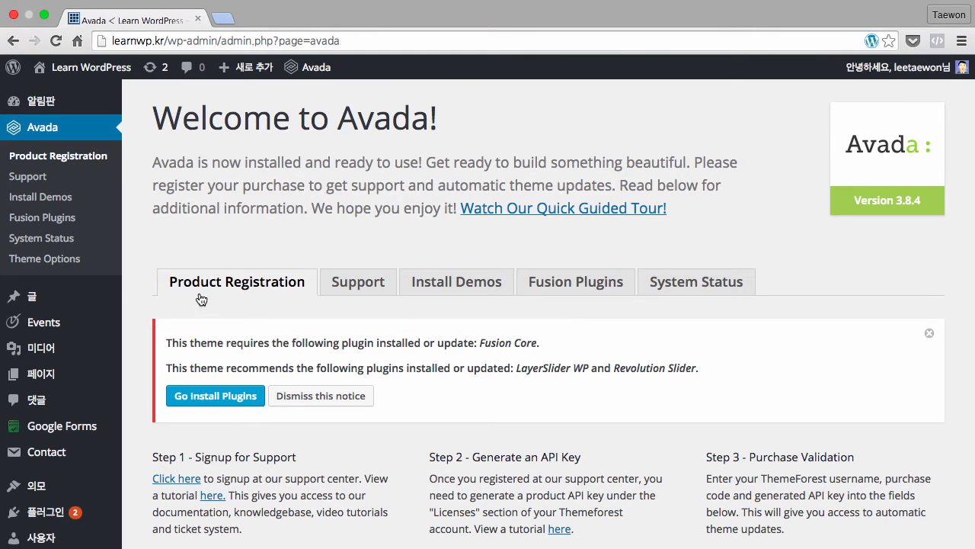
Open the Custom CSS section of Avada's Theme Options and paste the copied h1 through h4 rules into the CSS code
{"action": "left_click", "coordinate": [68, 262]}
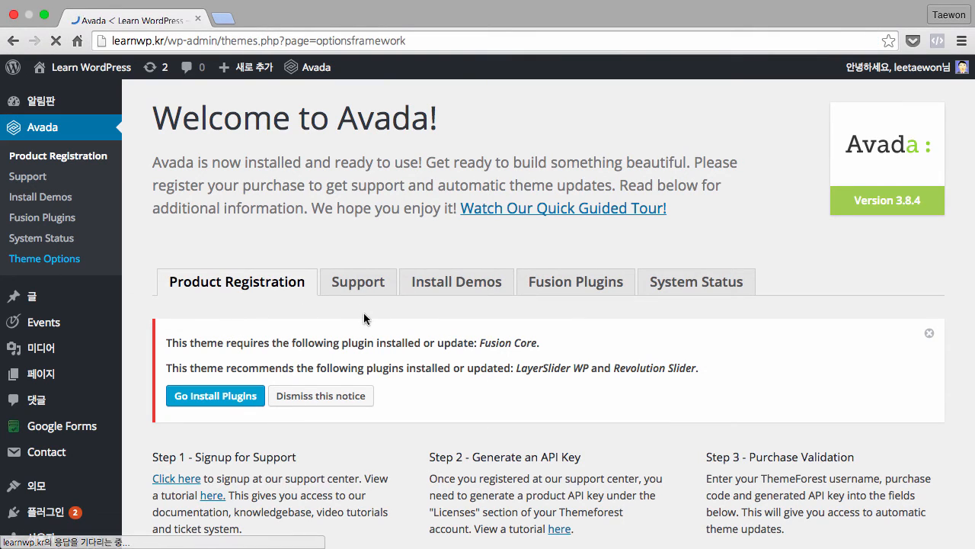
{"action": "scroll", "coordinate": [128, 291], "scroll_direction": "down", "scroll_amount": 15}
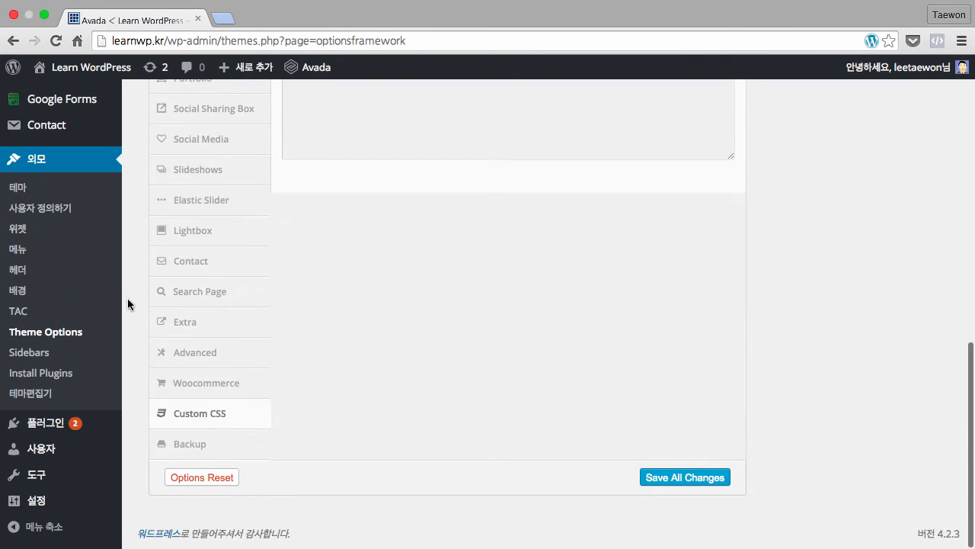
{"action": "left_click", "coordinate": [195, 421]}
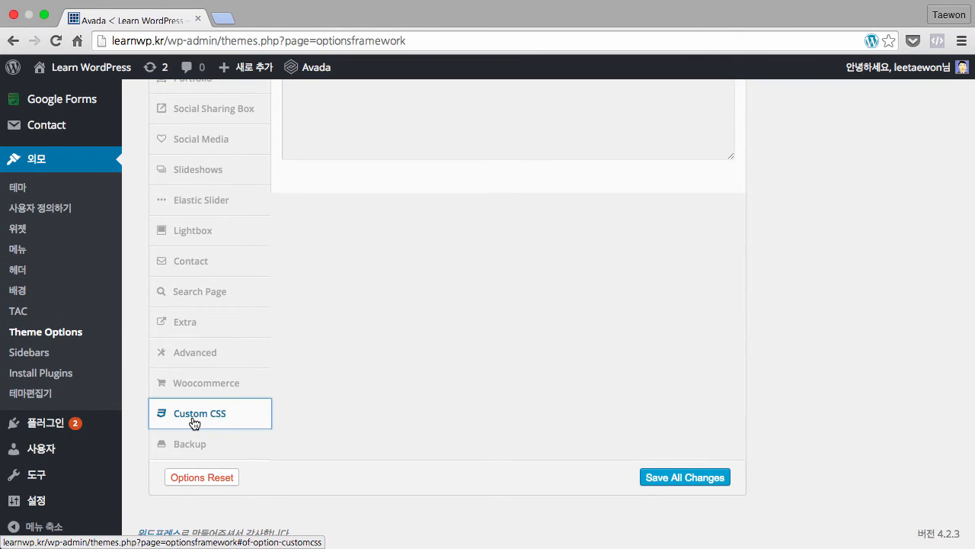
{"action": "scroll", "coordinate": [416, 420], "scroll_direction": "up", "scroll_amount": 5}
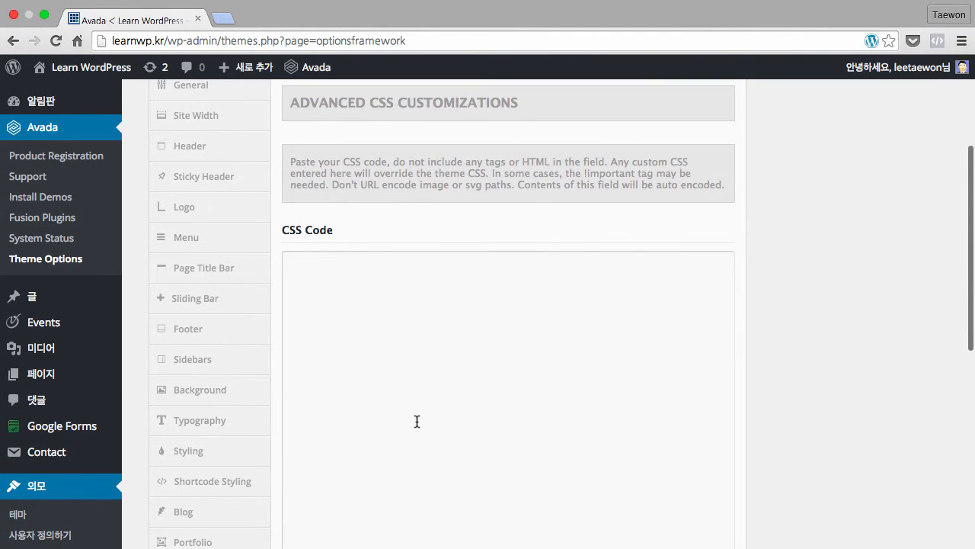
{"action": "left_click", "coordinate": [410, 361]}
{"action": "key", "text": "super+v"}
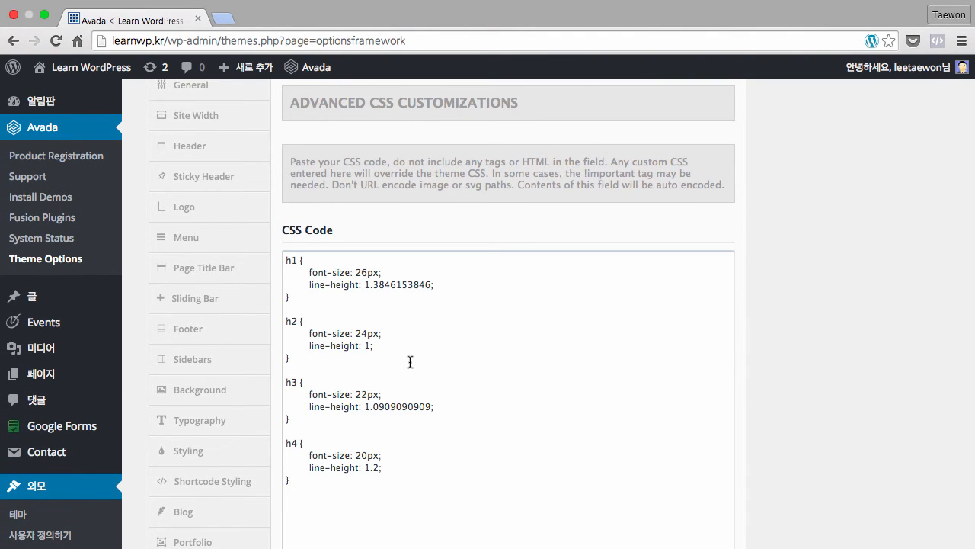
Delete the line-height declaration from each of the h1, h2, h3 and h4 rules
{"action": "scroll", "coordinate": [410, 361], "scroll_direction": "down", "scroll_amount": 1}
{"action": "left_click", "coordinate": [435, 263]}
{"action": "key", "text": "super+BackSpace"}
{"action": "key", "text": "BackSpace"}
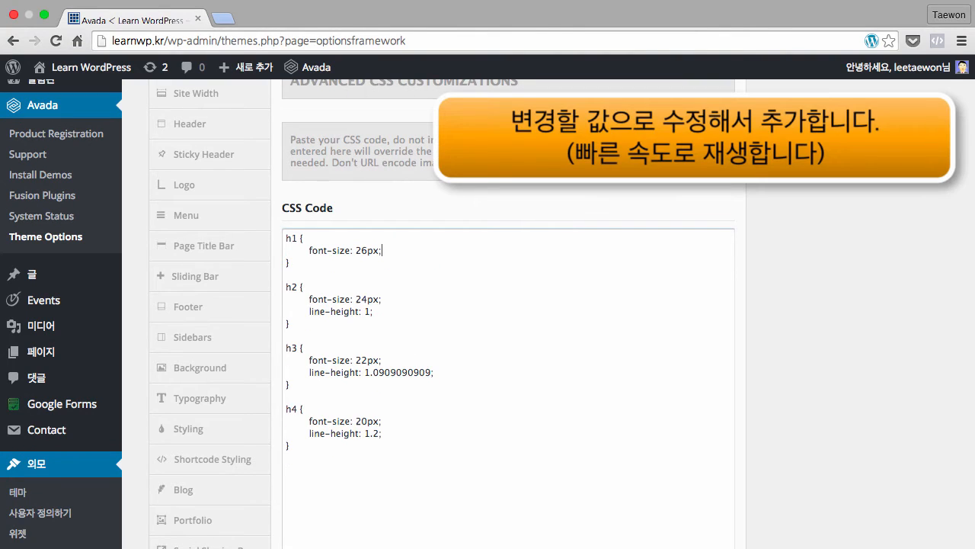
{"action": "key", "text": "Down"}
{"action": "key", "text": "Down"}
{"action": "key", "text": "Down"}
{"action": "key", "text": "Down"}
{"action": "key", "text": "Down"}
{"action": "key", "text": "super+BackSpace"}
{"action": "key", "text": "BackSpace"}
{"action": "key", "text": "Down"}
{"action": "key", "text": "Down"}
{"action": "key", "text": "Down"}
{"action": "key", "text": "Down"}
{"action": "key", "text": "Down"}
{"action": "key", "text": "super+BackSpace"}
{"action": "key", "text": "BackSpace"}
{"action": "key", "text": "Down"}
{"action": "key", "text": "Down"}
{"action": "key", "text": "Down"}
{"action": "key", "text": "Down"}
{"action": "key", "text": "Down"}
{"action": "key", "text": "super+BackSpace"}
{"action": "key", "text": "BackSpace"}
Collapse each of the four heading rules onto a single line, working from h4 up to h1
{"action": "key", "text": "BackSpace"}
{"action": "key", "text": "space"}
{"action": "key", "text": "alt+Left"}
{"action": "key", "text": "alt+Left"}
{"action": "key", "text": "alt+Left"}
{"action": "key", "text": "BackSpace"}
{"action": "key", "text": "BackSpace"}
{"action": "key", "text": "space"}
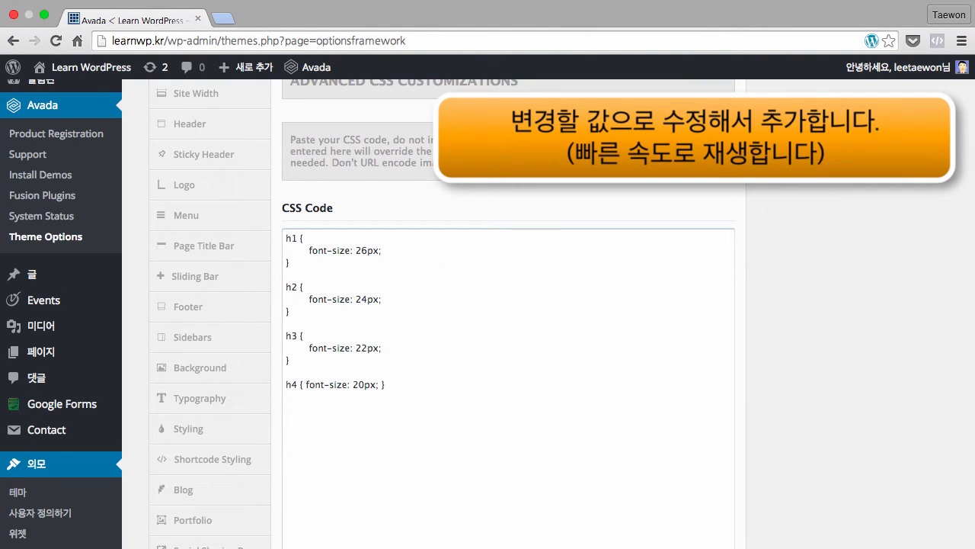
{"action": "key", "text": "Up"}
{"action": "key", "text": "Up"}
{"action": "key", "text": "Left"}
{"action": "key", "text": "BackSpace"}
{"action": "key", "text": "alt+Left"}
{"action": "key", "text": "alt+Left"}
{"action": "key", "text": "alt+Left"}
{"action": "key", "text": "BackSpace"}
{"action": "key", "text": "BackSpace"}
{"action": "key", "text": "space"}
{"action": "key", "text": "Up"}
{"action": "key", "text": "Up"}
{"action": "key", "text": "Left"}
{"action": "key", "text": "BackSpace"}
{"action": "key", "text": "space"}
{"action": "key", "text": "alt+Left"}
{"action": "key", "text": "alt+Left"}
{"action": "key", "text": "alt+Left"}
{"action": "key", "text": "BackSpace"}
{"action": "key", "text": "BackSpace"}
{"action": "key", "text": "space"}
{"action": "key", "text": "Up"}
{"action": "key", "text": "Up"}
{"action": "key", "text": "Left"}
{"action": "key", "text": "BackSpace"}
{"action": "key", "text": "space"}
{"action": "key", "text": "alt+Left"}
{"action": "key", "text": "alt+Left"}
{"action": "key", "text": "alt+Left"}
{"action": "key", "text": "BackSpace"}
{"action": "key", "text": "BackSpace"}
{"action": "key", "text": "space"}
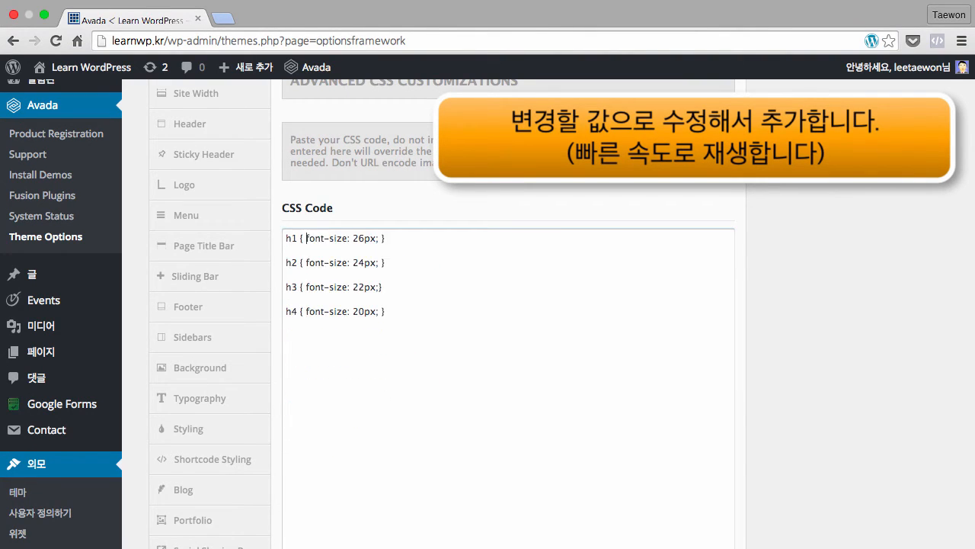
Add the comment "/* 원래 26px */" after the h1 rule and copy that comment
{"action": "left_click", "coordinate": [427, 239]}
{"action": "type", "text": "/* 원래 26px */"}
{"action": "key", "text": "shift+alt+Left"}
{"action": "key", "text": "shift+alt+Left"}
{"action": "key", "text": "shift+alt+Left"}
{"action": "key", "text": "shift+alt+Left"}
{"action": "key", "text": "super+c"}
Paste the copied comment after the h2, h3 and h4 rules, preceded by a space
{"action": "key", "text": "Down"}
{"action": "key", "text": "Down"}
{"action": "key", "text": "space"}
{"action": "key", "text": "super+v"}
{"action": "key", "text": "Down"}
{"action": "key", "text": "Down"}
{"action": "key", "text": "space"}
{"action": "key", "text": "super+v"}
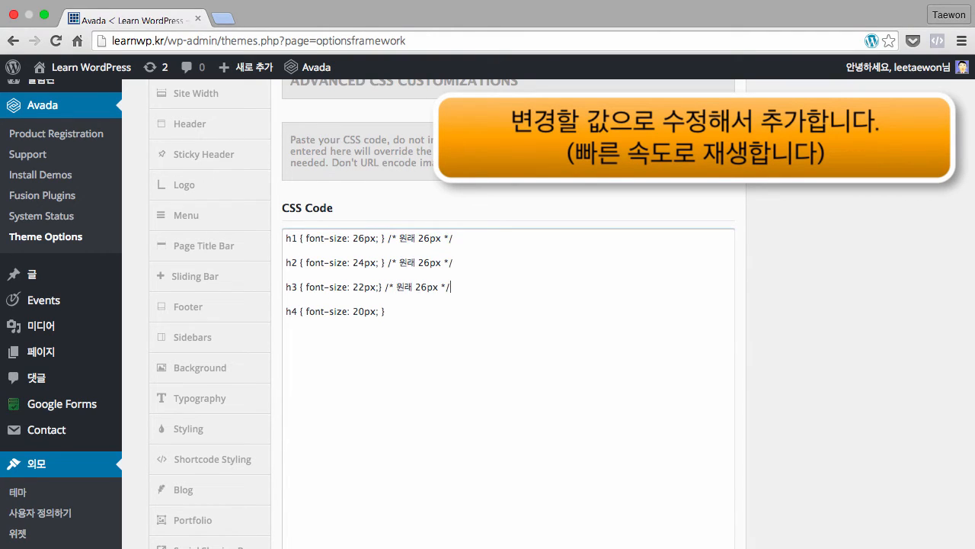
{"action": "key", "text": "Down"}
{"action": "key", "text": "Down"}
{"action": "key", "text": "space"}
{"action": "key", "text": "super+v"}
Change the original sizes in the comments to 24px for h2, 22px for h3 and 20px for h4
{"action": "left_click", "coordinate": [423, 263]}
{"action": "key", "text": "shift+Right"}
{"action": "type", "text": "4"}
{"action": "key", "text": "Down"}
{"action": "key", "text": "Down"}
{"action": "key", "text": "shift+Left"}
{"action": "type", "text": "2"}
{"action": "key", "text": "Down"}
{"action": "key", "text": "Down"}
{"action": "key", "text": "shift+Left"}
{"action": "type", "text": "0"}
Set the font sizes to 28px for h1, 20px for h3 and 16px for h4
{"action": "left_click", "coordinate": [362, 239]}
{"action": "key", "text": "shift+Left"}
{"action": "type", "text": "8"}
{"action": "key", "text": "Down"}
{"action": "key", "text": "Down"}
{"action": "key", "text": "Down"}
{"action": "key", "text": "Down"}
{"action": "key", "text": "shift+Left"}
{"action": "type", "text": "0"}
{"action": "key", "text": "Down"}
{"action": "key", "text": "Down"}
{"action": "key", "text": "shift+Left"}
{"action": "key", "text": "shift+Left"}
{"action": "type", "text": "16"}
Remove the blank lines between the four heading rules
{"action": "left_click", "coordinate": [349, 374]}
{"action": "key", "text": "Up"}
{"action": "key", "text": "BackSpace"}
{"action": "key", "text": "Up"}
{"action": "key", "text": "BackSpace"}
{"action": "key", "text": "Up"}
{"action": "key", "text": "BackSpace"}
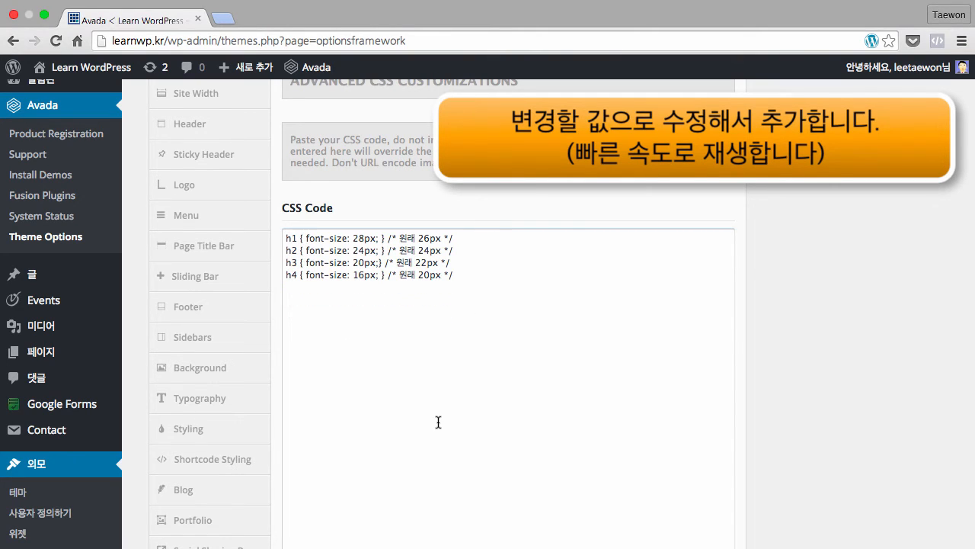
Select all four edited heading rules with their comments and copy them
{"action": "left_click", "coordinate": [438, 422]}
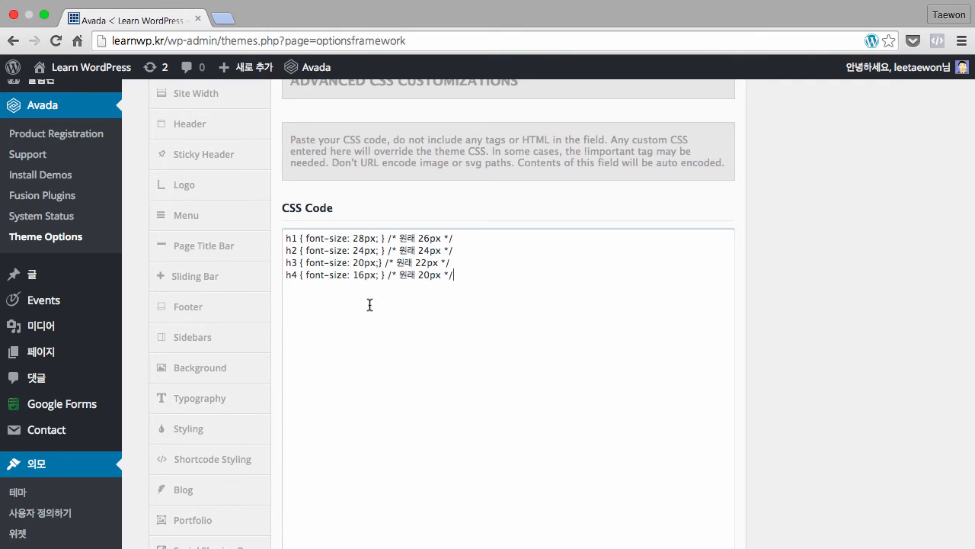
{"action": "key", "text": "shift+Up"}
{"action": "key", "text": "shift+Up"}
{"action": "key", "text": "shift+Up"}
{"action": "key", "text": "shift+Up"}
{"action": "key", "text": "super+c"}
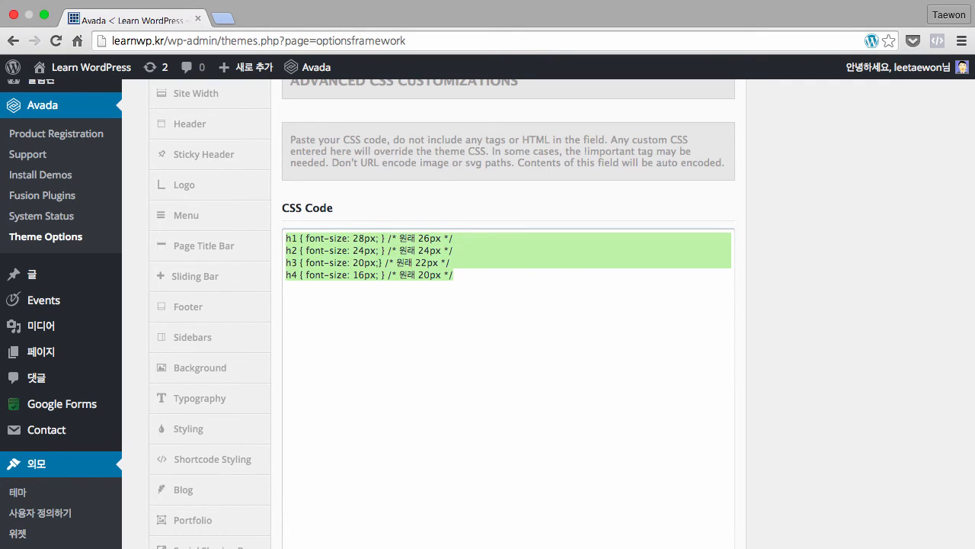
Return to the installed themes and activate Twenty Fourteen
{"action": "scroll", "coordinate": [191, 399], "scroll_direction": "up", "scroll_amount": 1}
{"action": "left_click", "coordinate": [59, 510]}
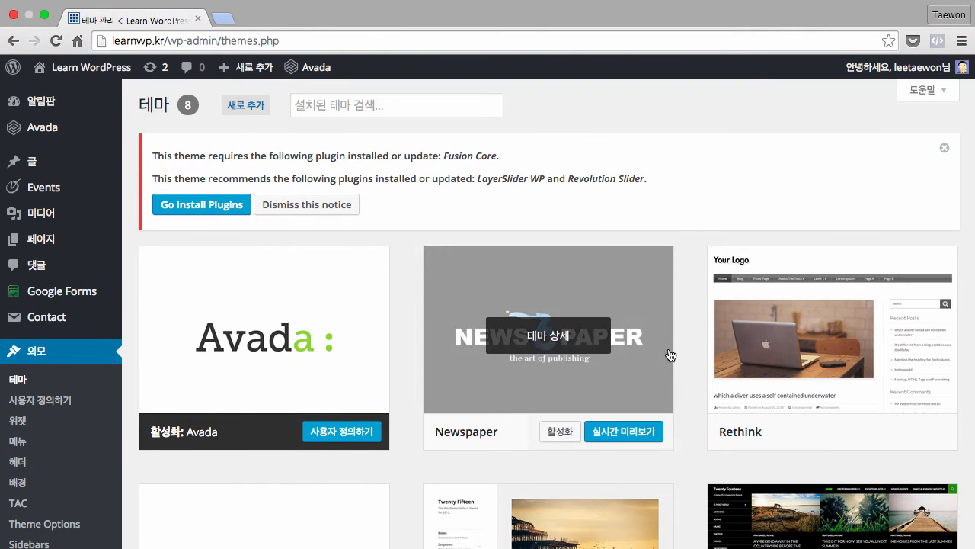
{"action": "scroll", "coordinate": [674, 353], "scroll_direction": "down", "scroll_amount": 3}
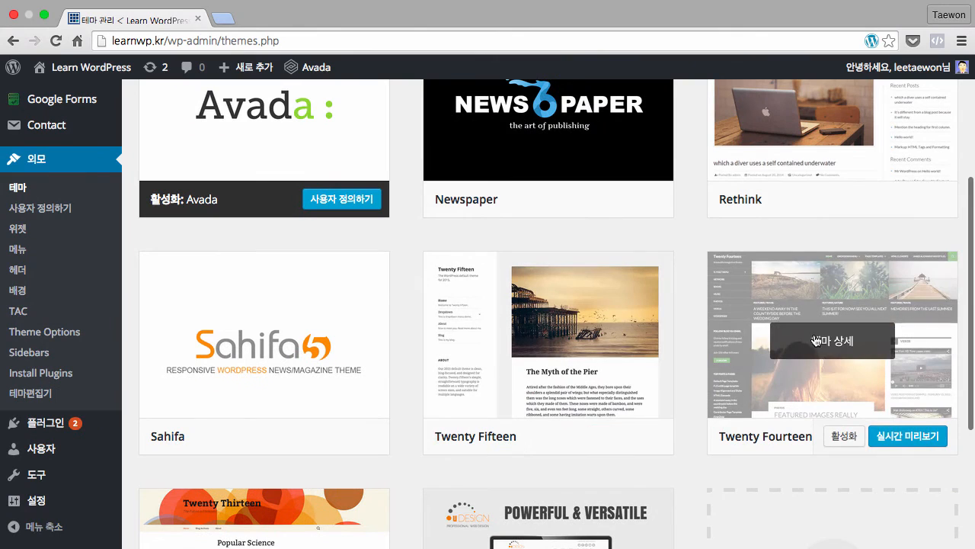
{"action": "left_click", "coordinate": [843, 439]}
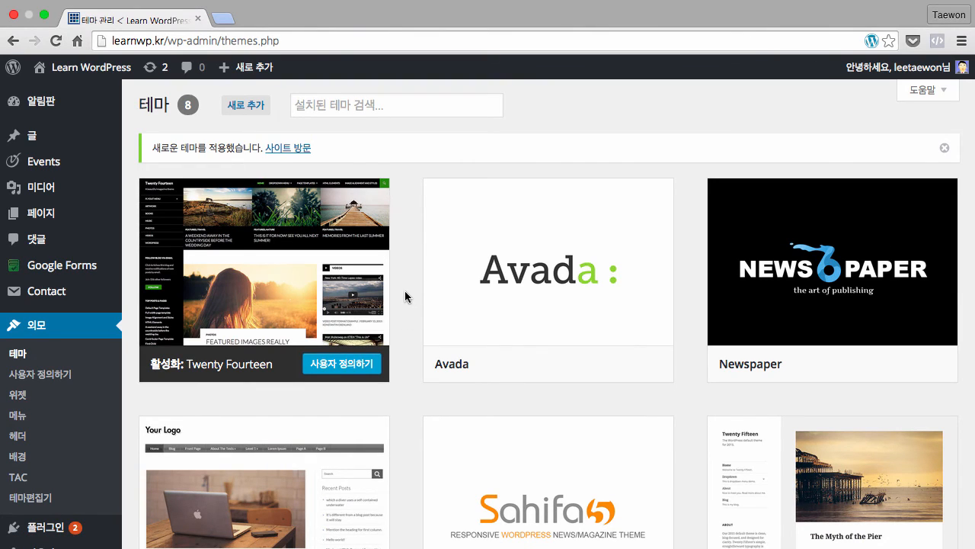
Open the page for adding plugins and search for "simple custom CSS"
{"action": "scroll", "coordinate": [105, 366], "scroll_direction": "down", "scroll_amount": 1}
{"action": "scroll", "coordinate": [105, 366], "scroll_direction": "down", "scroll_amount": 3}
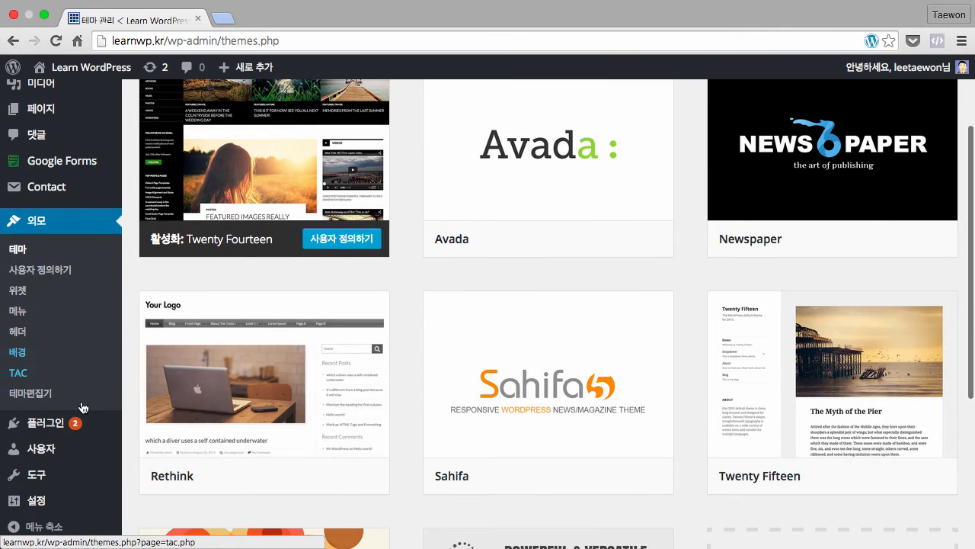
{"action": "mouse_move", "coordinate": [67, 432]}
{"action": "left_click", "coordinate": [145, 450]}
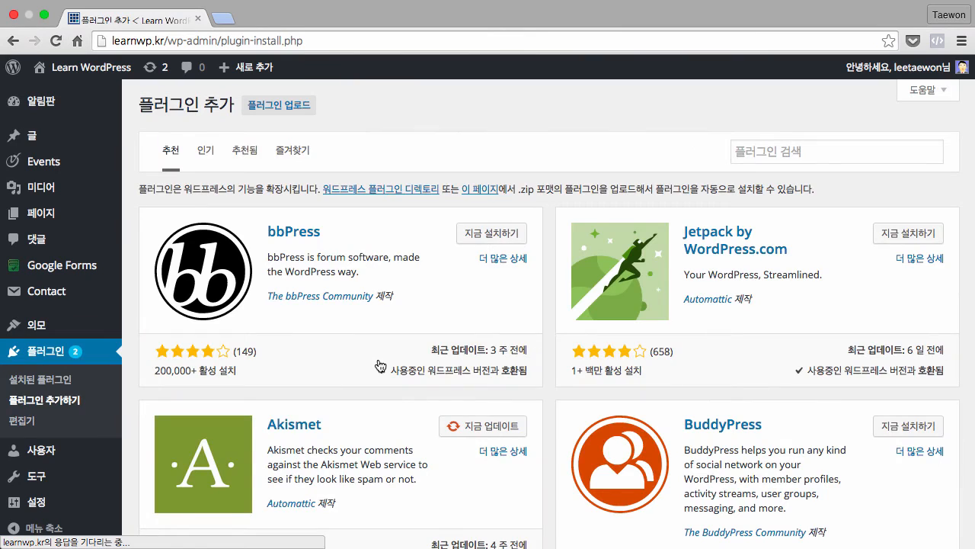
{"action": "left_click", "coordinate": [767, 161]}
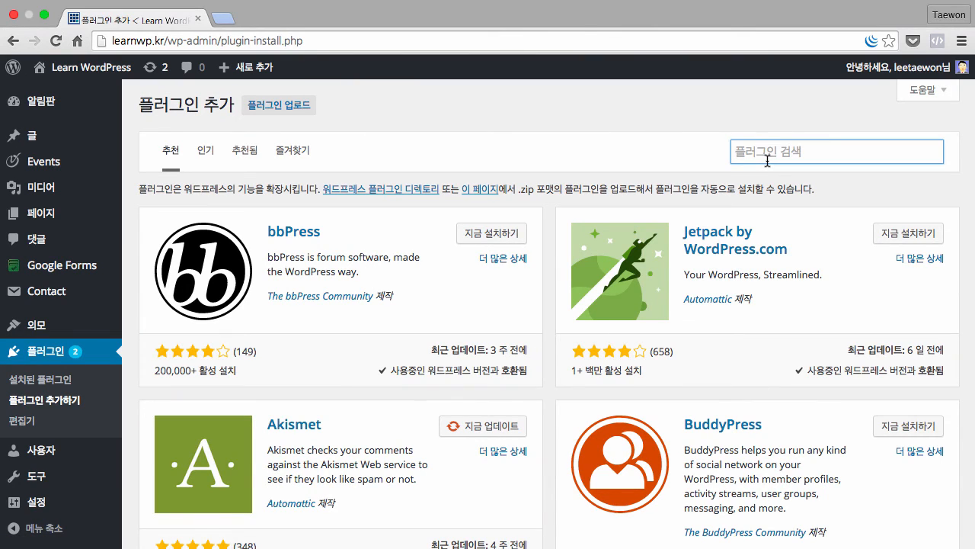
{"action": "type", "text": "simple custom CSS"}
{"action": "key", "text": "Return"}
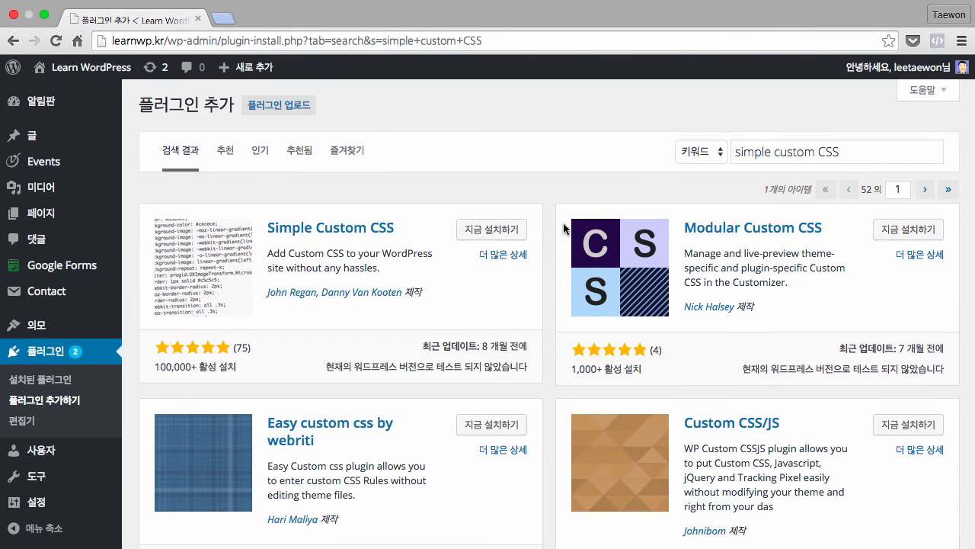
Install and activate the Simple Custom CSS plugin, and open its Custom CSS page
{"action": "left_click", "coordinate": [480, 231]}
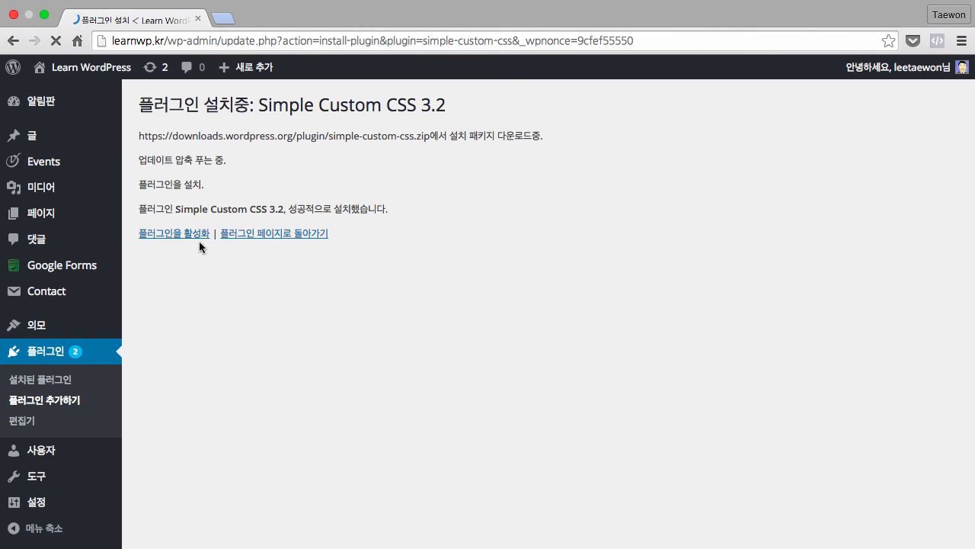
{"action": "left_click", "coordinate": [179, 236]}
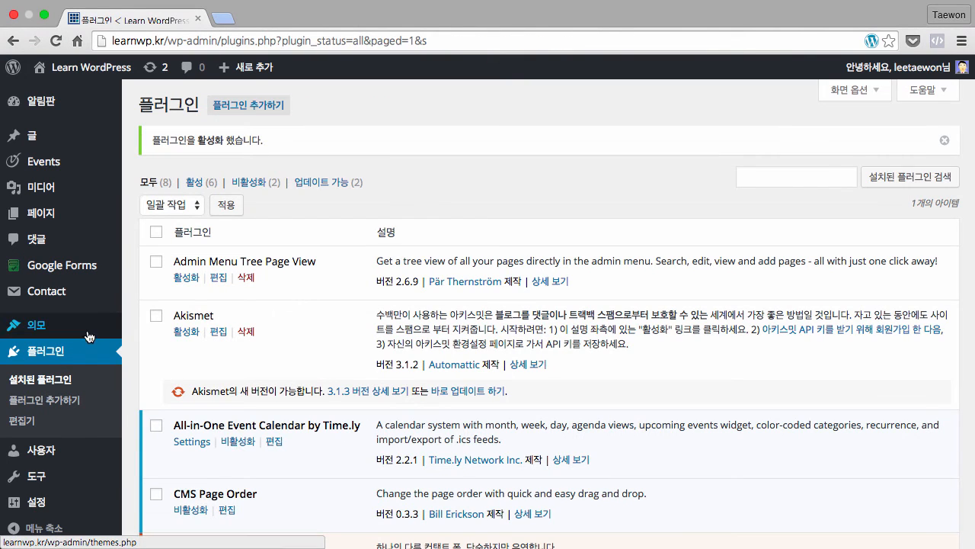
{"action": "mouse_move", "coordinate": [88, 333]}
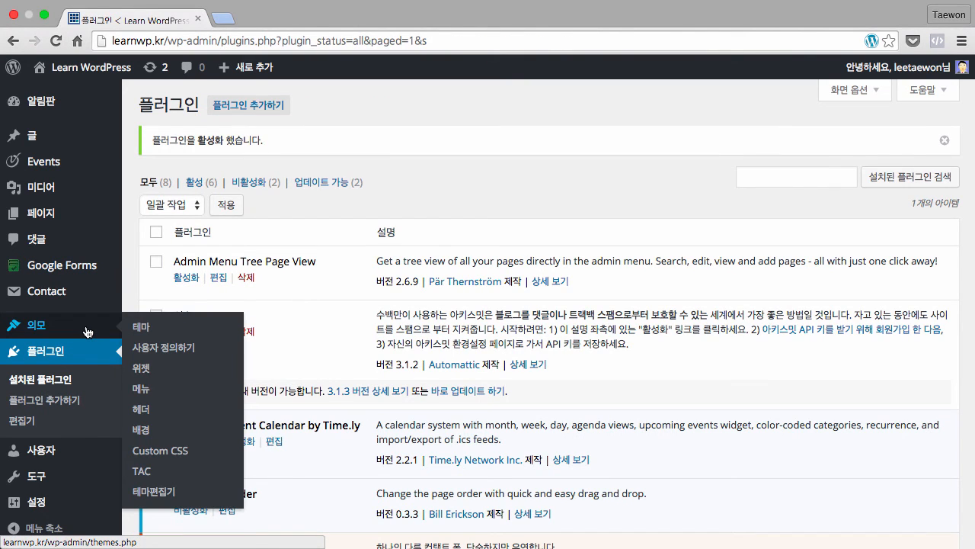
{"action": "left_click", "coordinate": [175, 451]}
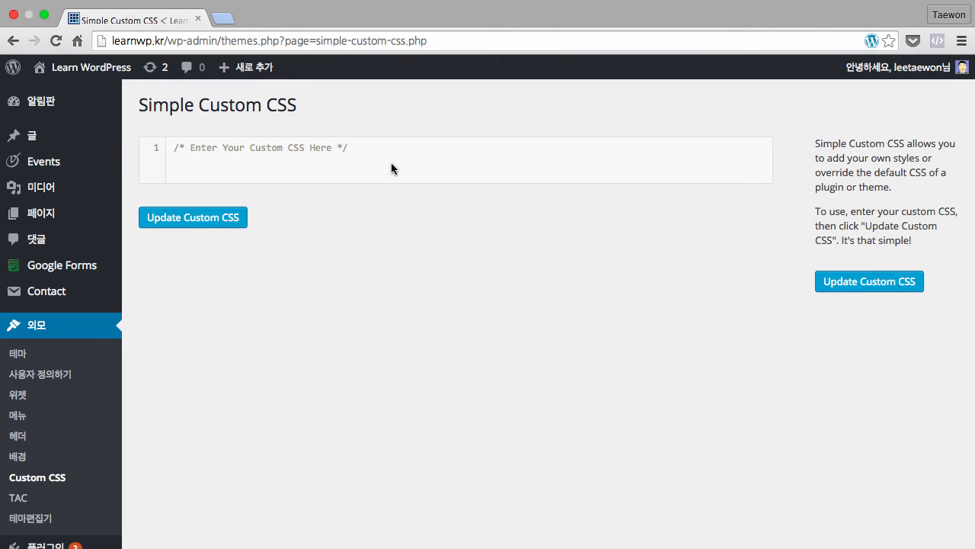
Open the site in a new tab, go to the post "글제목은 제목 1을 사용합니다", and duplicate it in another tab
{"action": "left_click", "coordinate": [94, 68], "text": "super"}
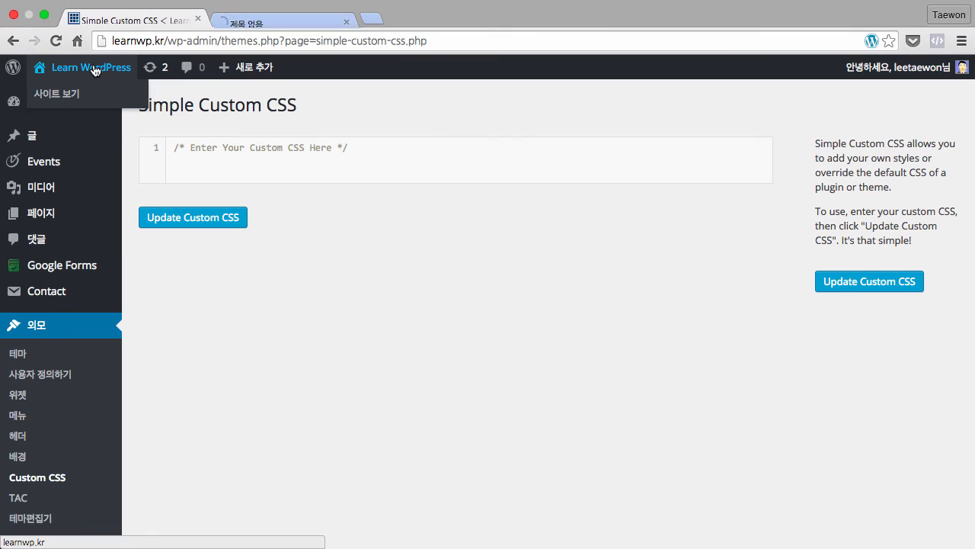
{"action": "left_click", "coordinate": [277, 21]}
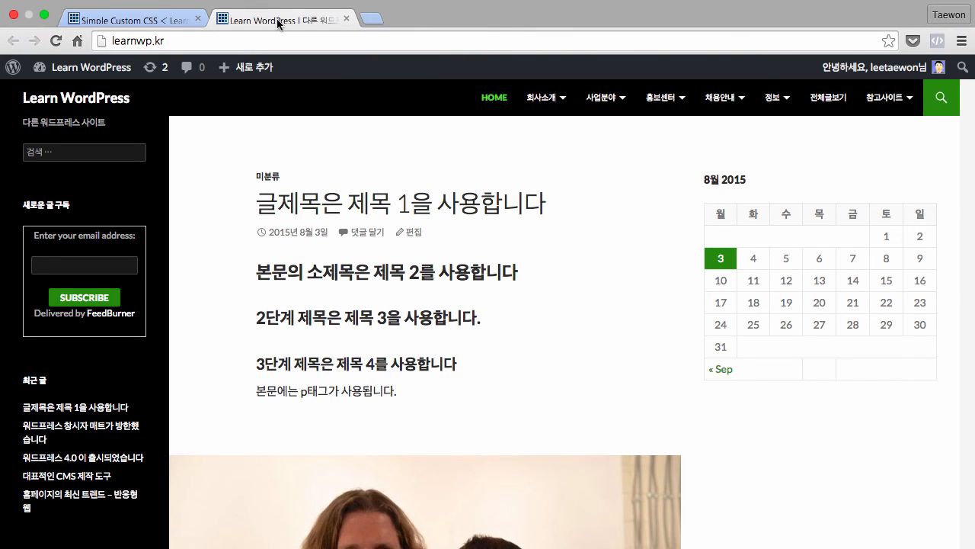
{"action": "left_click", "coordinate": [316, 204]}
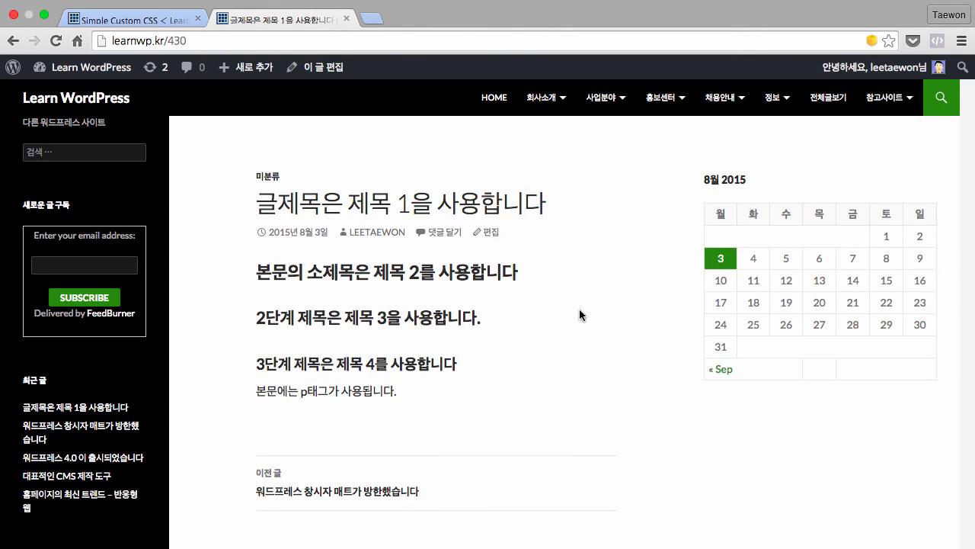
{"action": "left_click", "coordinate": [57, 44], "text": "super"}
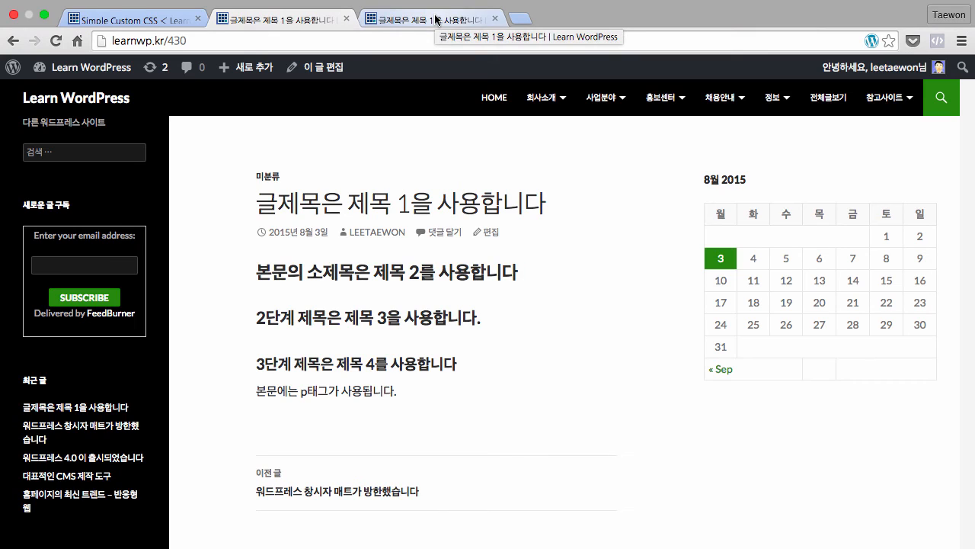
Back in Simple Custom CSS, paste the copied heading rules below the placeholder comment and update the custom CSS
{"action": "left_click", "coordinate": [164, 18]}
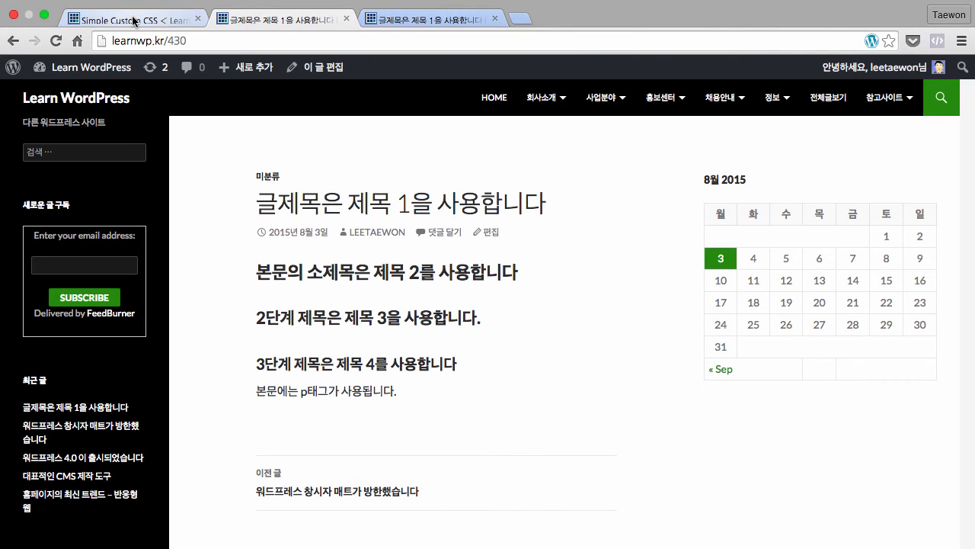
{"action": "left_click", "coordinate": [259, 174]}
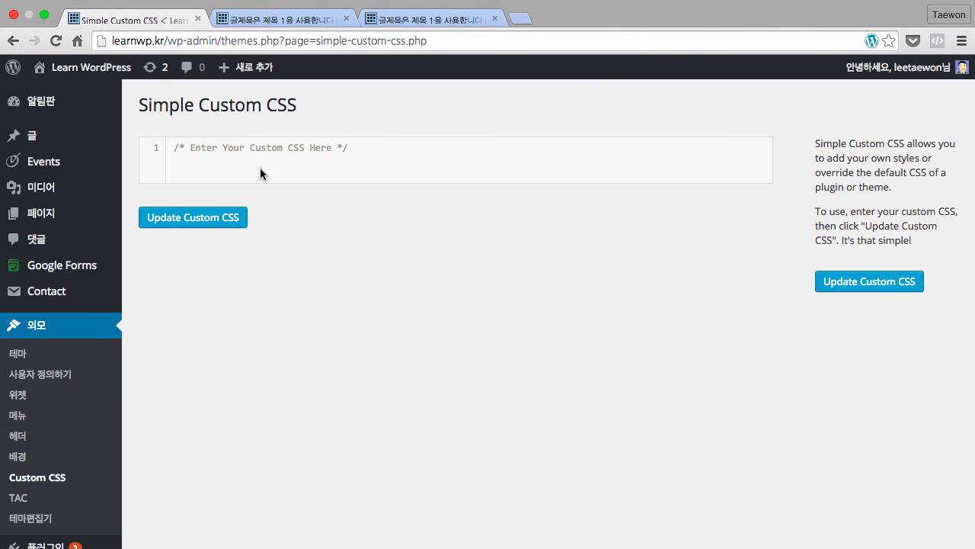
{"action": "key", "text": "Return"}
{"action": "key", "text": "super+v"}
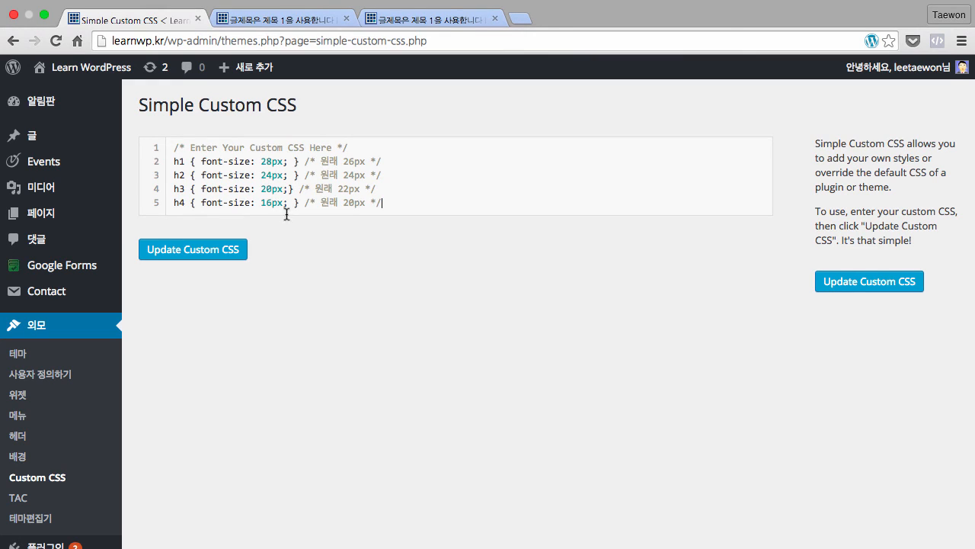
{"action": "left_click", "coordinate": [225, 253]}
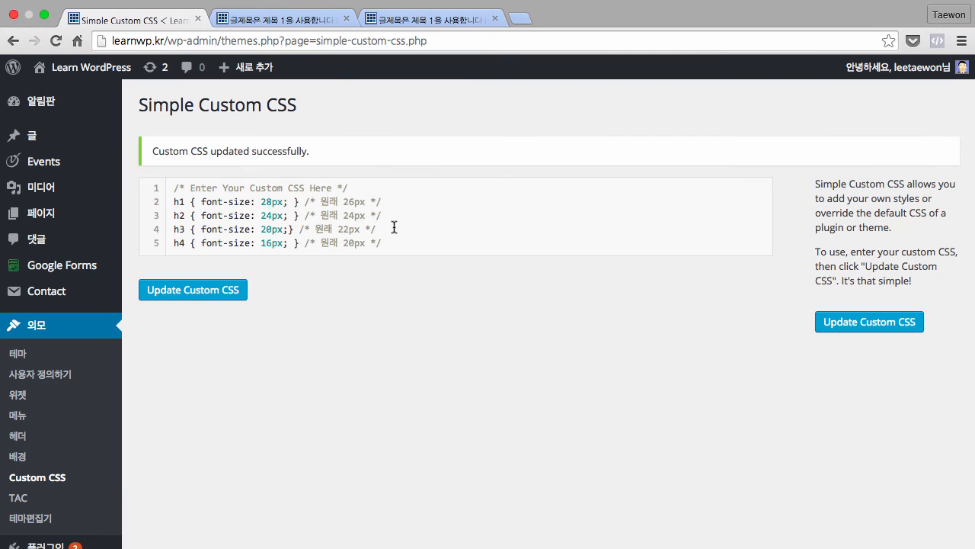
Reload the duplicate post tab and compare its heading sizes with the unreloaded post tab
{"action": "left_click", "coordinate": [412, 19]}
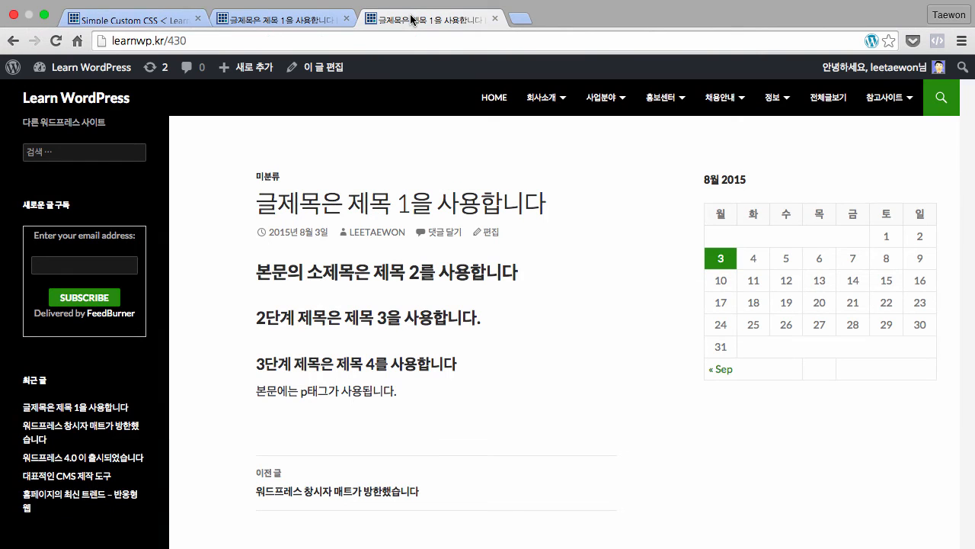
{"action": "key", "text": "super+r"}
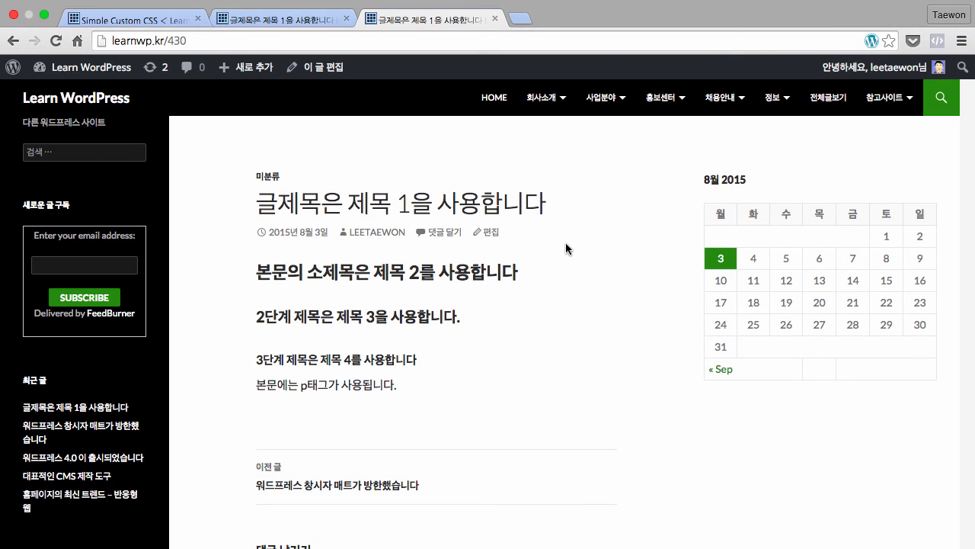
{"action": "left_click", "coordinate": [288, 22]}
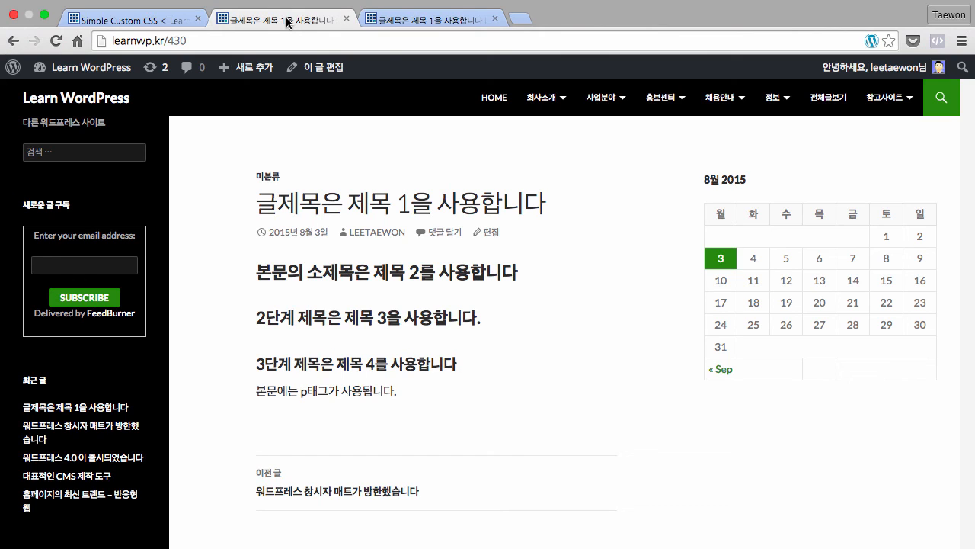
Alternate between the two tabs of the post to compare the h3 and h4 heading sizes before and after the custom CSS
{"action": "key", "text": "ctrl+Tab"}
{"action": "key", "text": "ctrl+shift+Tab"}
{"action": "key", "text": "ctrl+Tab"}
{"action": "key", "text": "ctrl+shift+Tab"}
{"action": "key", "text": "ctrl+Tab"}
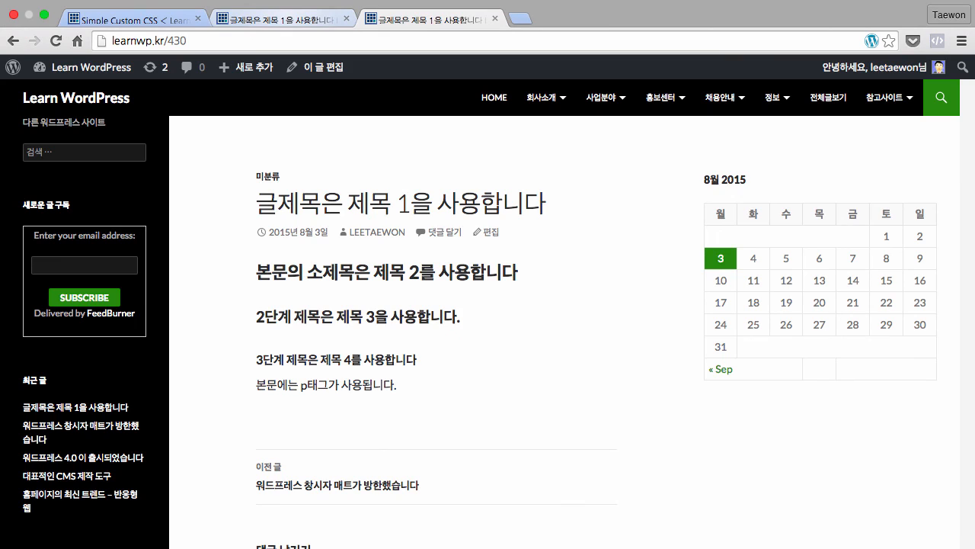